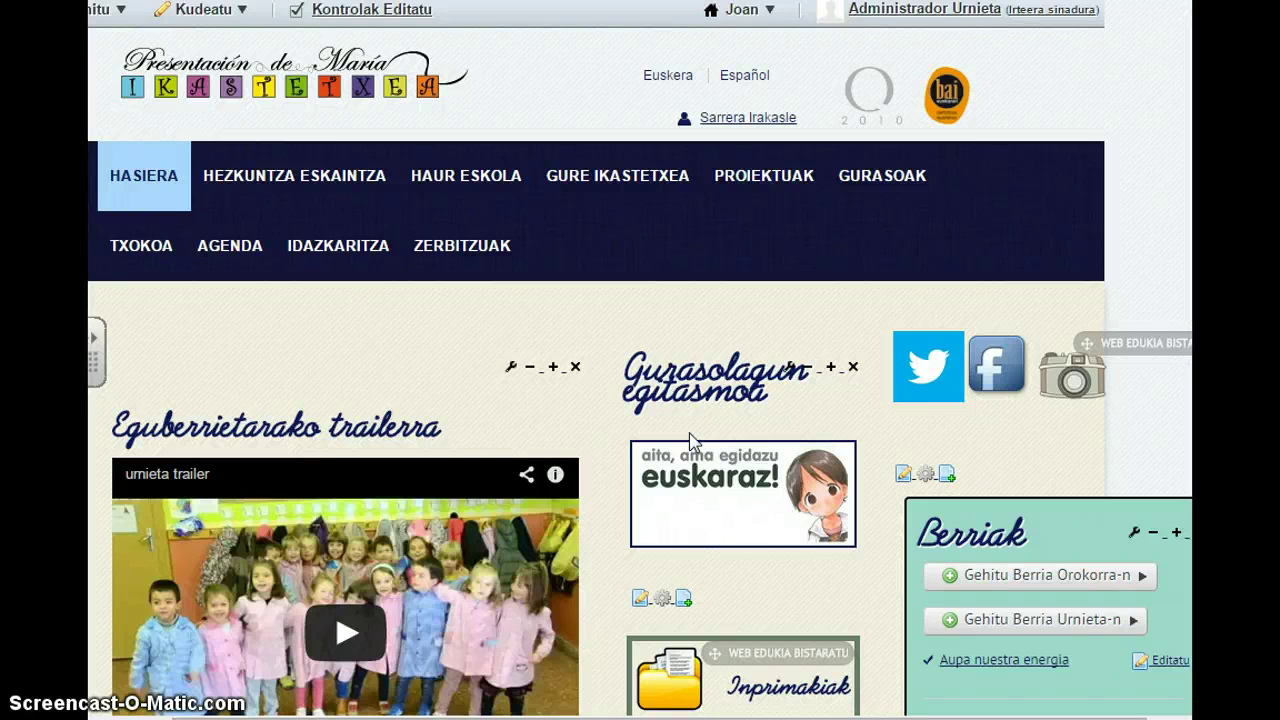
Step: Start a new Urnieta news item in the Berriak section using the EDUKINAK-Estruktura berriak structure
{"action": "left_click", "coordinate": [692, 440]}
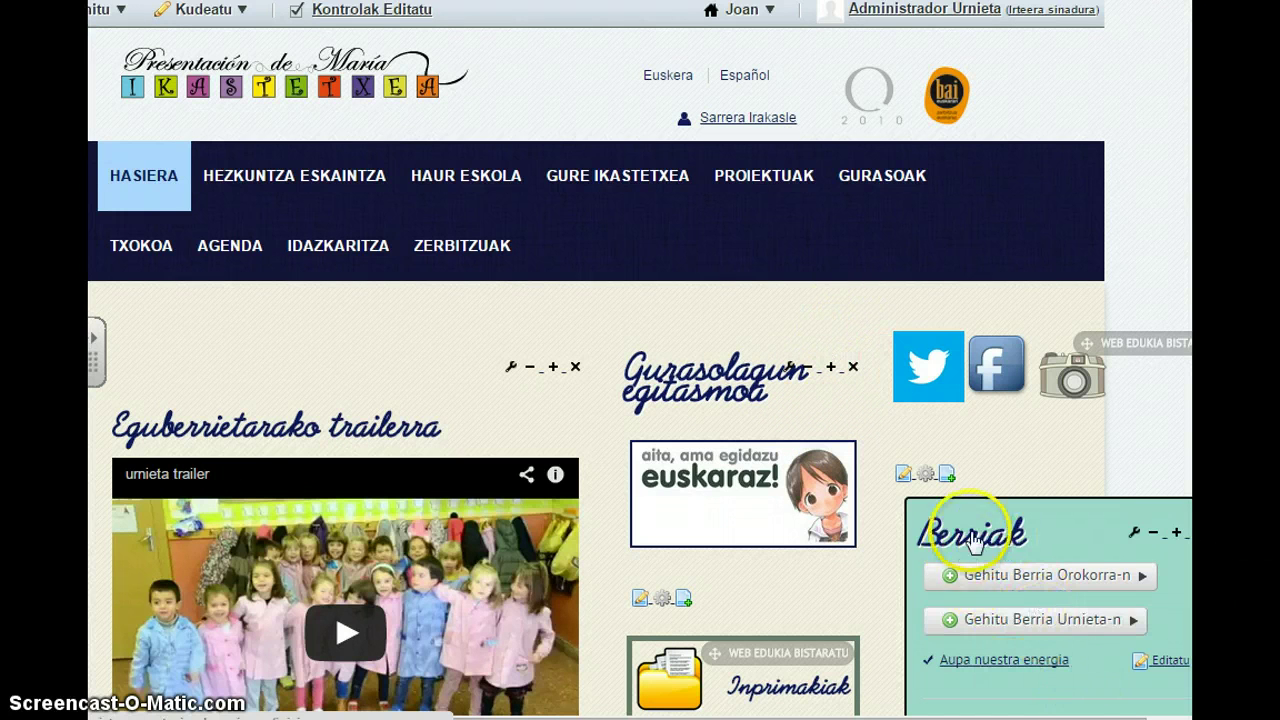
{"action": "scroll", "coordinate": [985, 545], "scroll_direction": "down", "scroll_amount": 1}
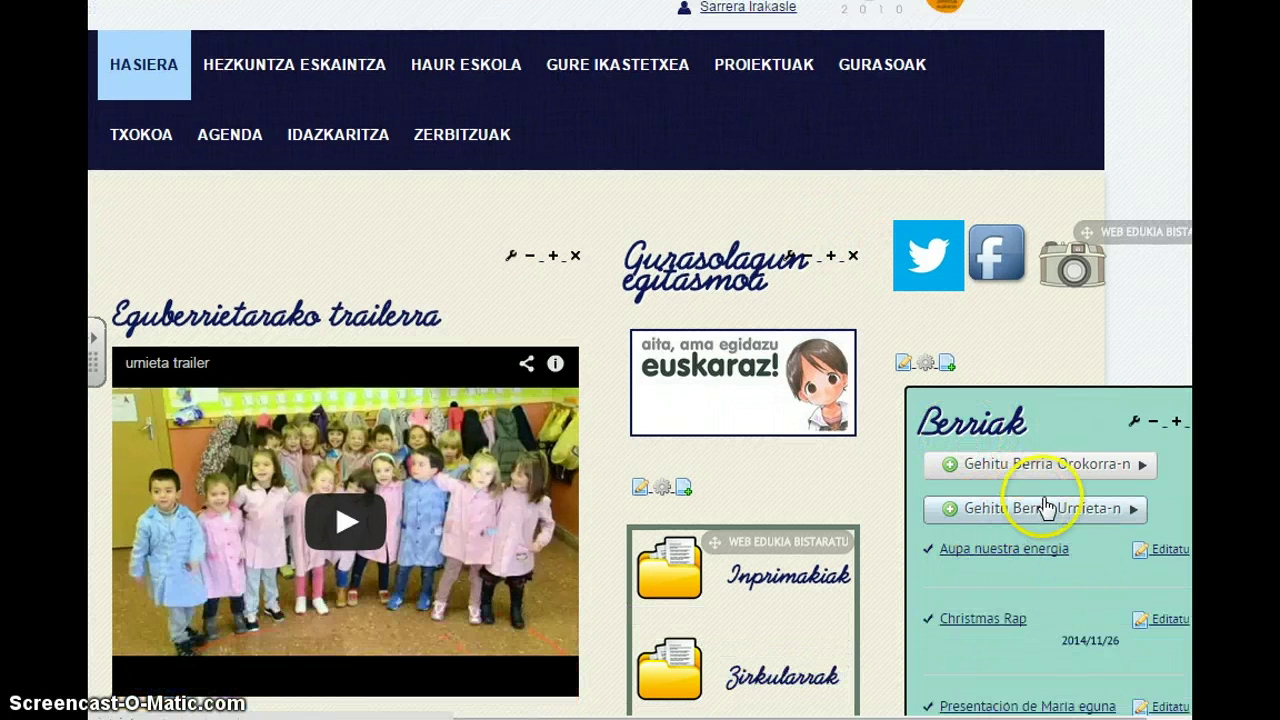
{"action": "left_click", "coordinate": [1113, 512]}
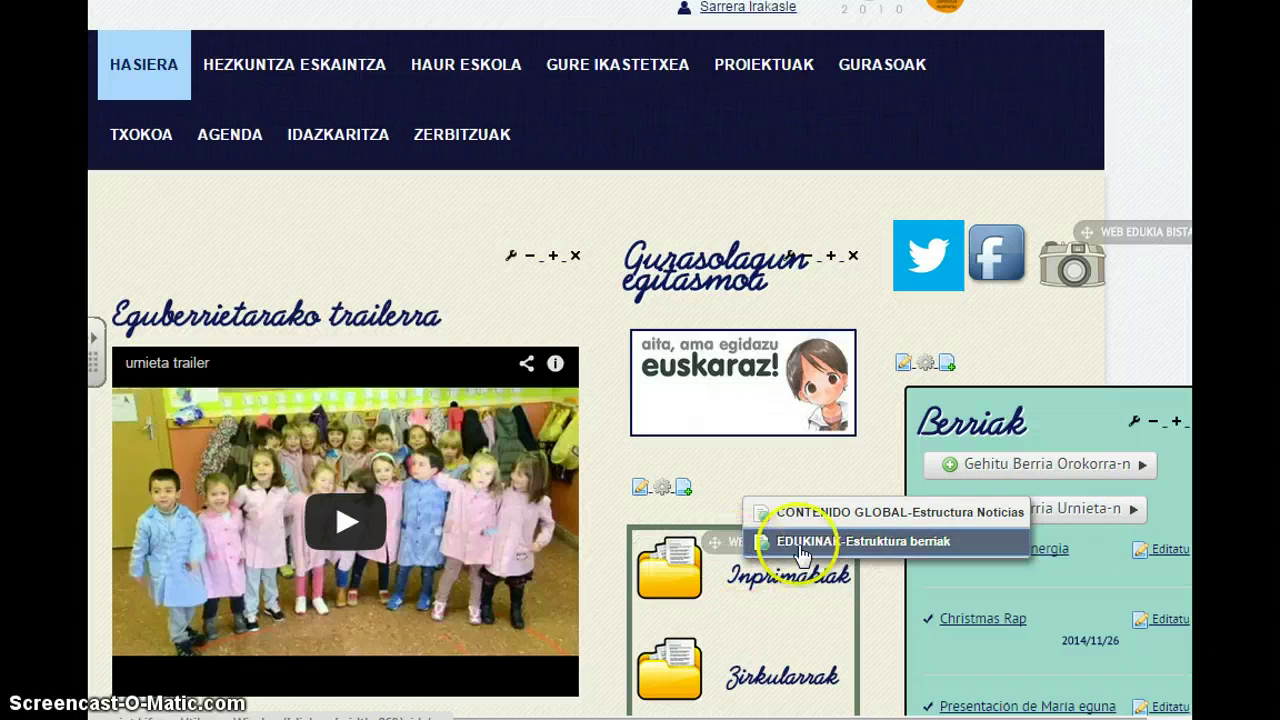
{"action": "left_click", "coordinate": [908, 545]}
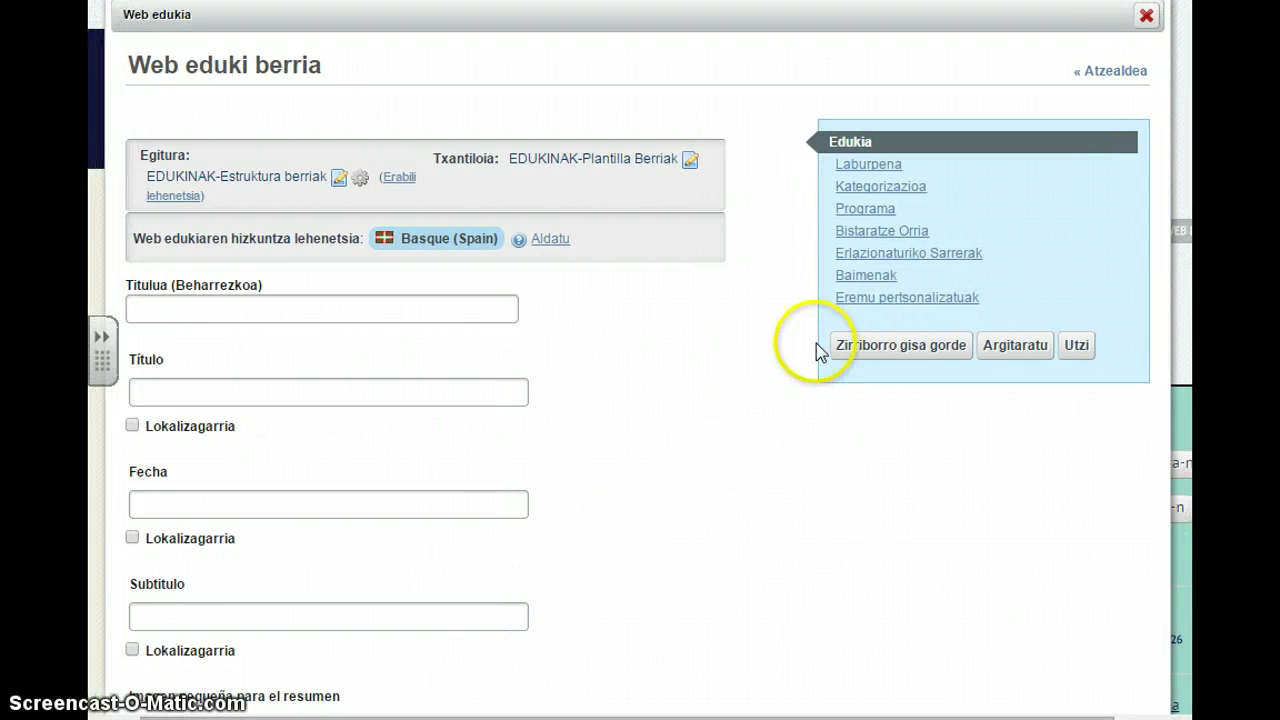
Step: Set the new item's viewing permission to Edonor (Guest rola)
{"action": "left_click", "coordinate": [873, 285]}
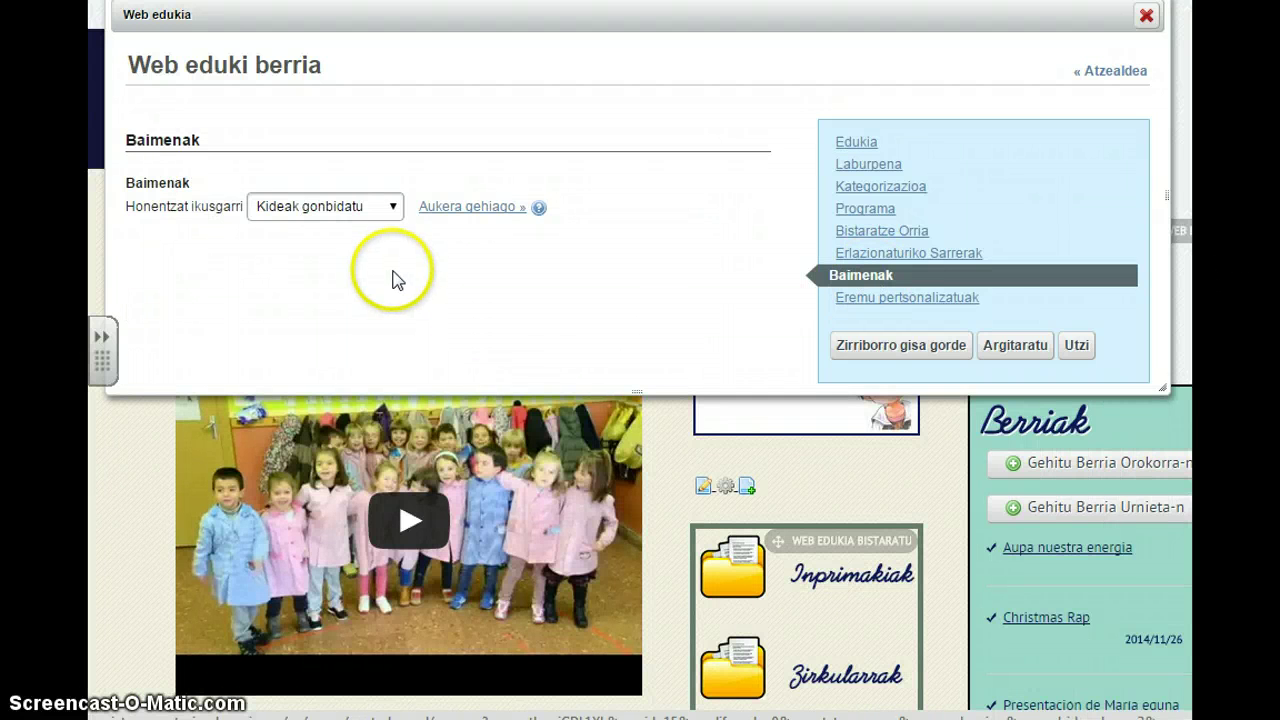
{"action": "left_click", "coordinate": [389, 207]}
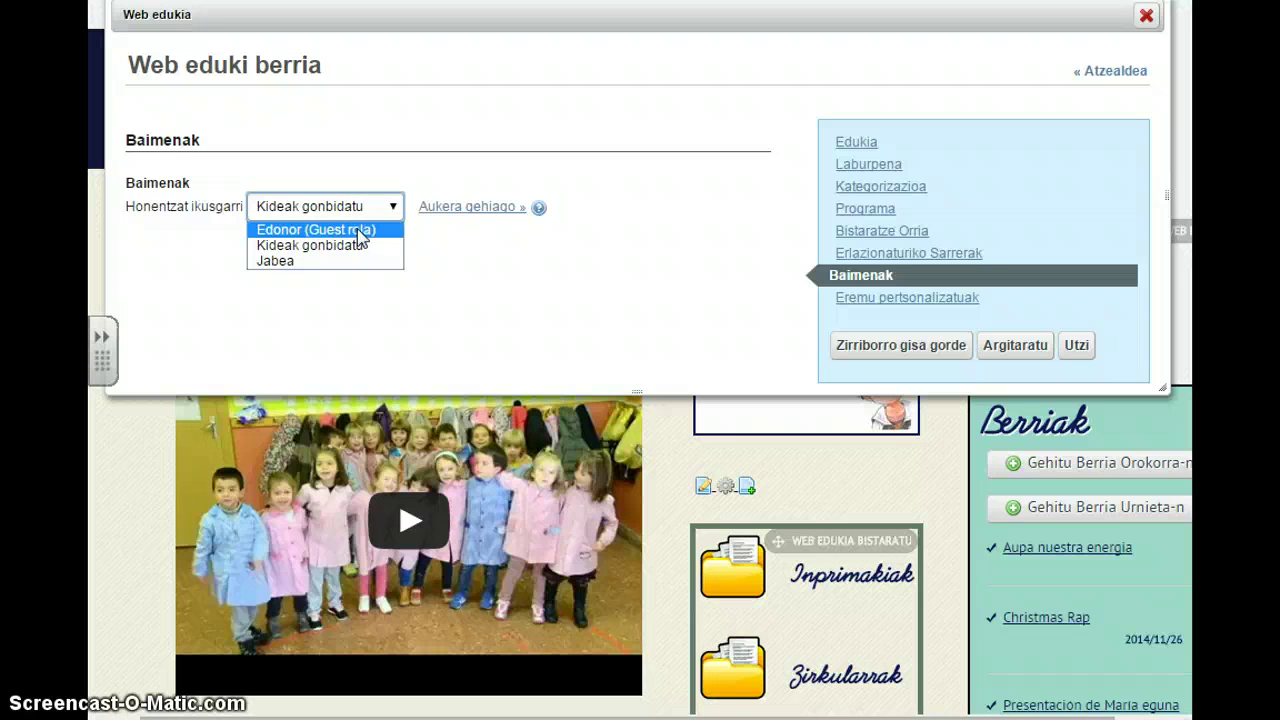
{"action": "left_click_drag", "start_coordinate": [360, 233], "coordinate": [303, 238]}
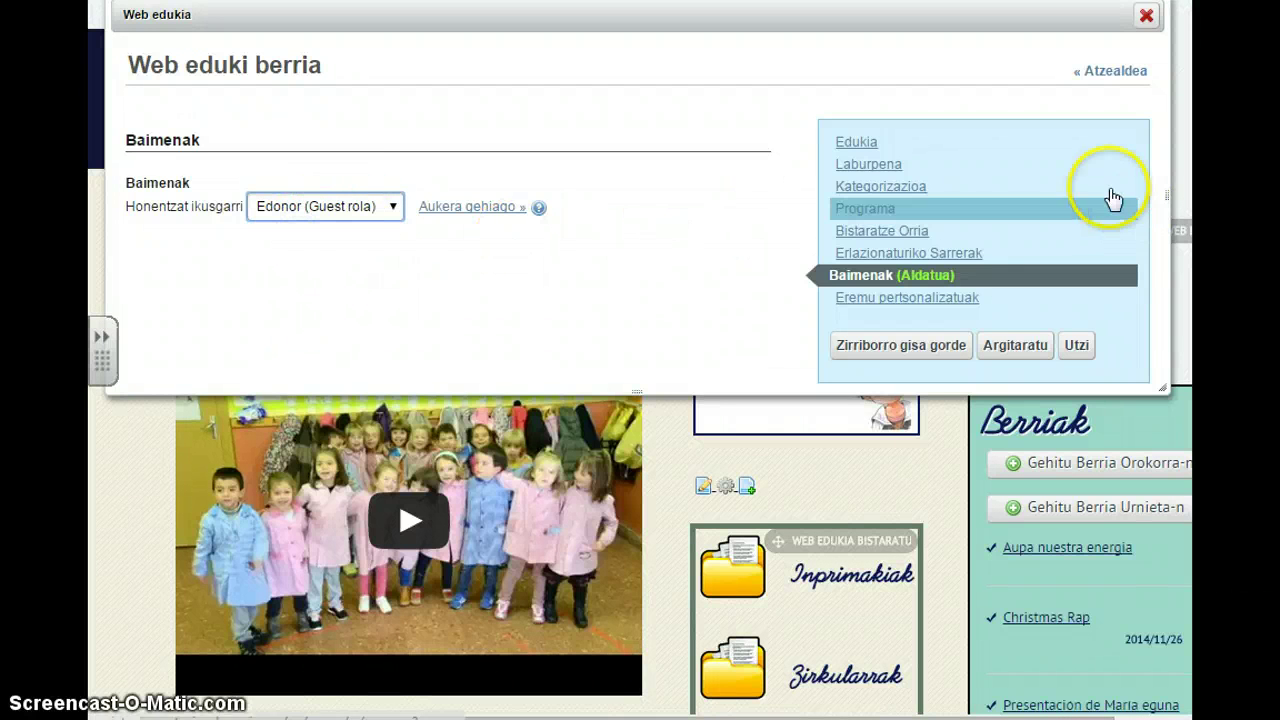
Step: Assign the Fotos Txoko categories 2014-15 ikasturtea and Haur Hezkuntza 1 urte to the news item
{"action": "left_click", "coordinate": [889, 190]}
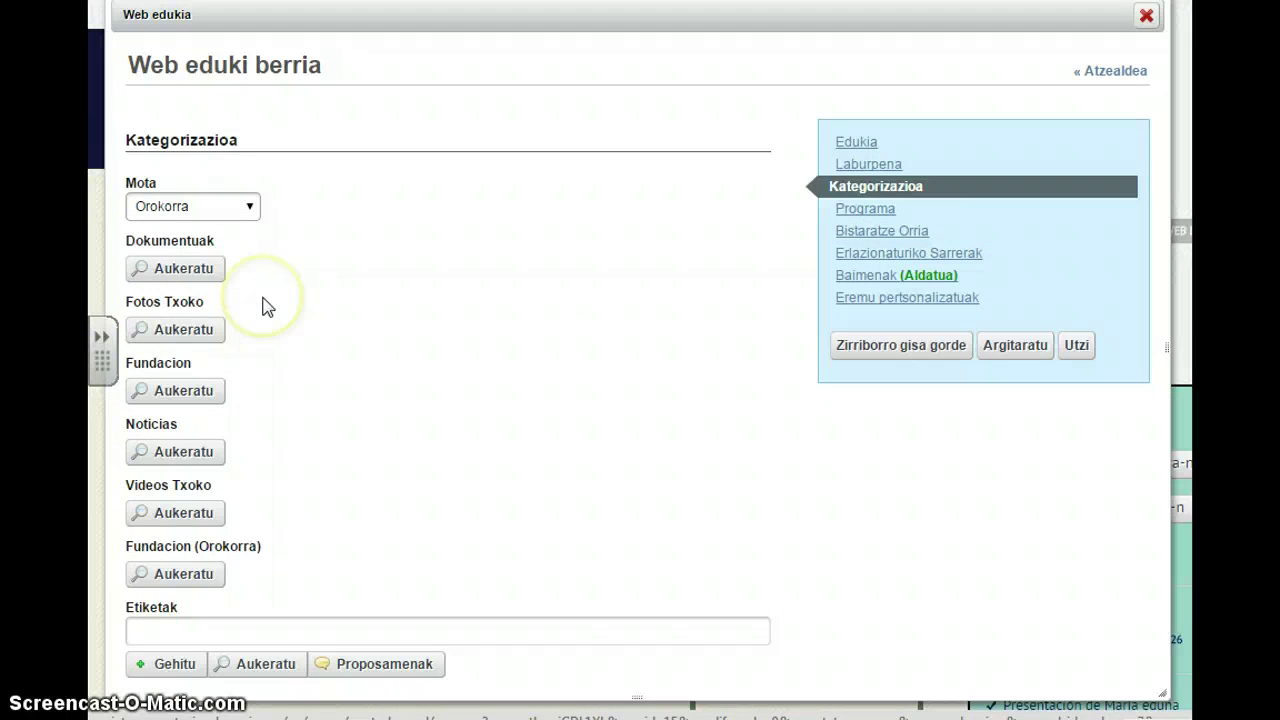
{"action": "left_click", "coordinate": [188, 330]}
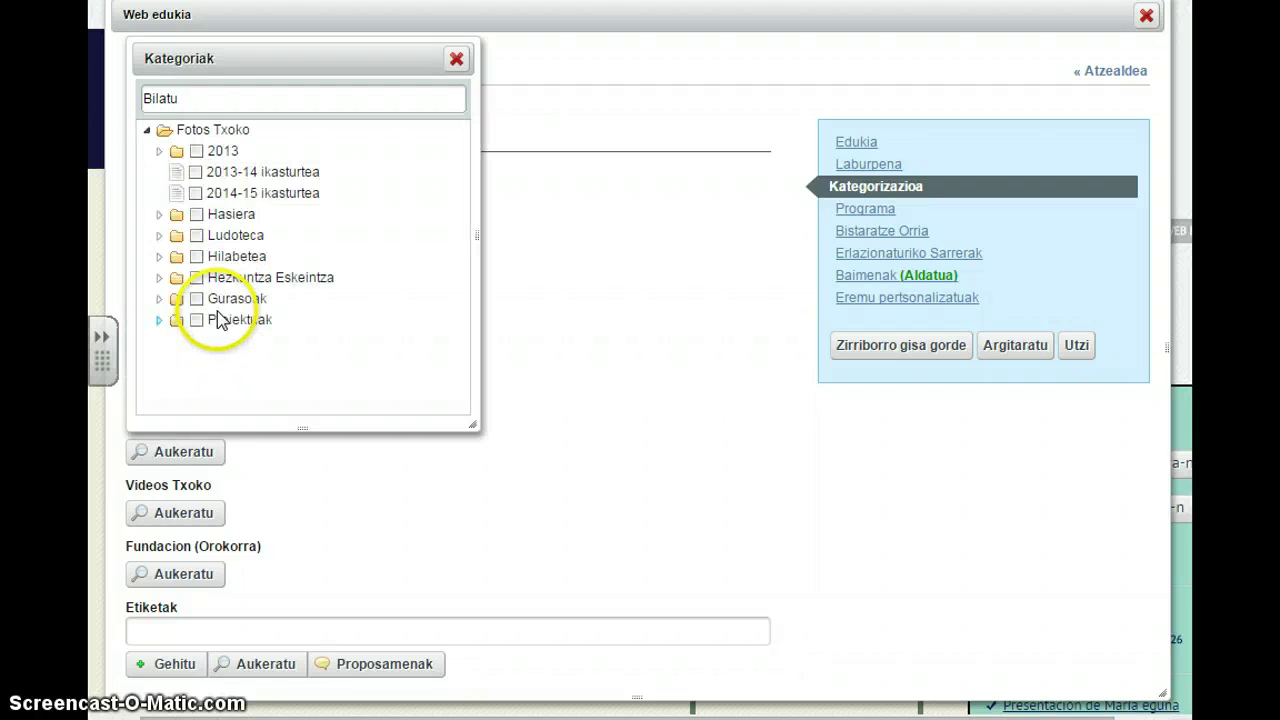
{"action": "left_click", "coordinate": [195, 193]}
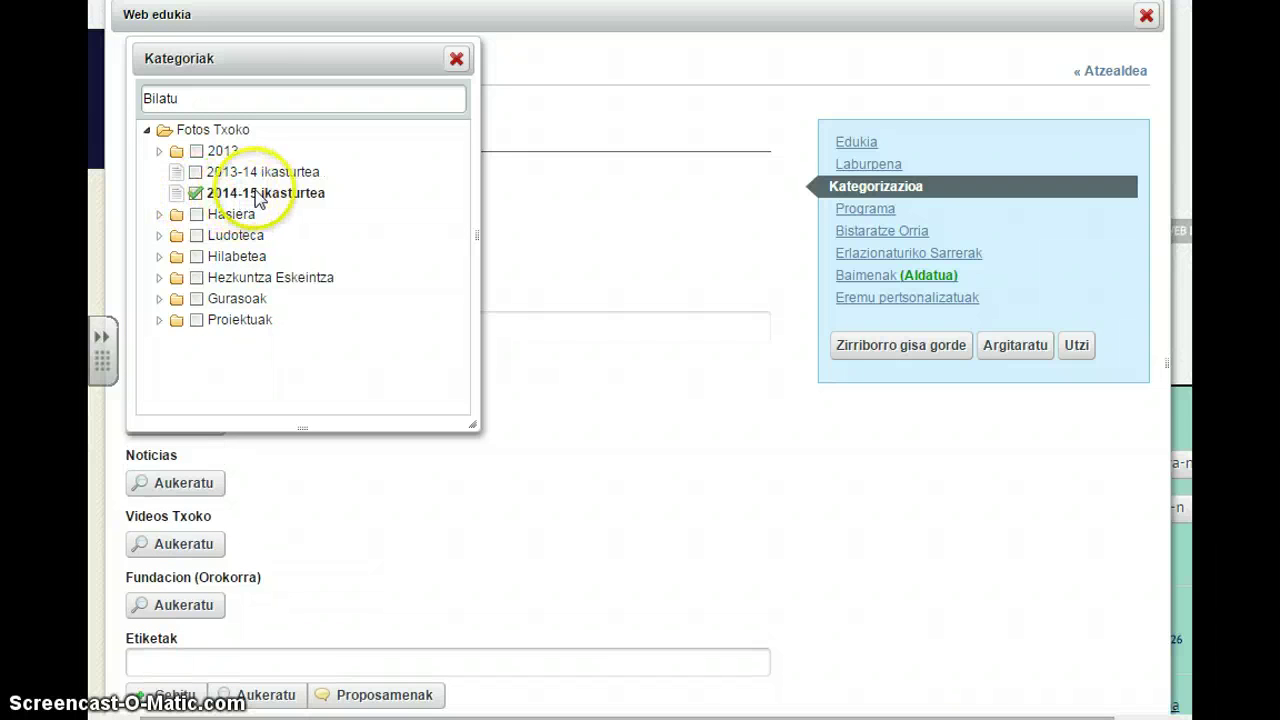
{"action": "left_click", "coordinate": [160, 278]}
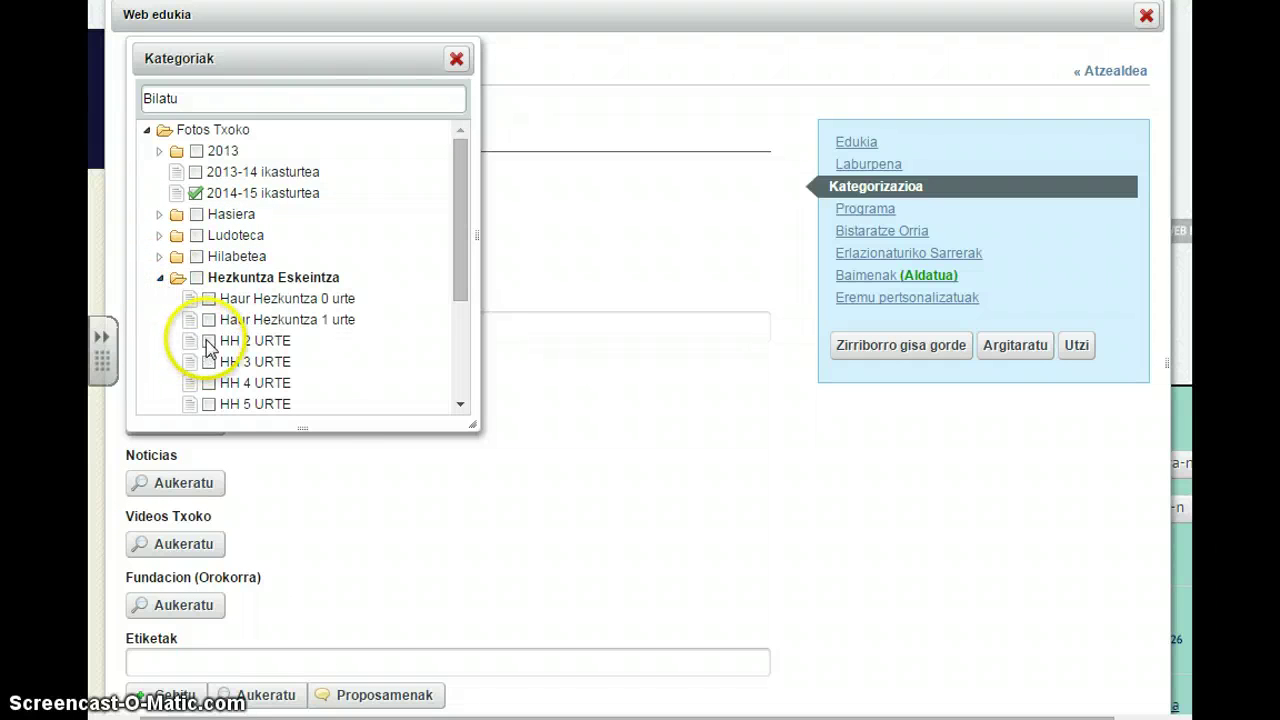
{"action": "left_click", "coordinate": [208, 321]}
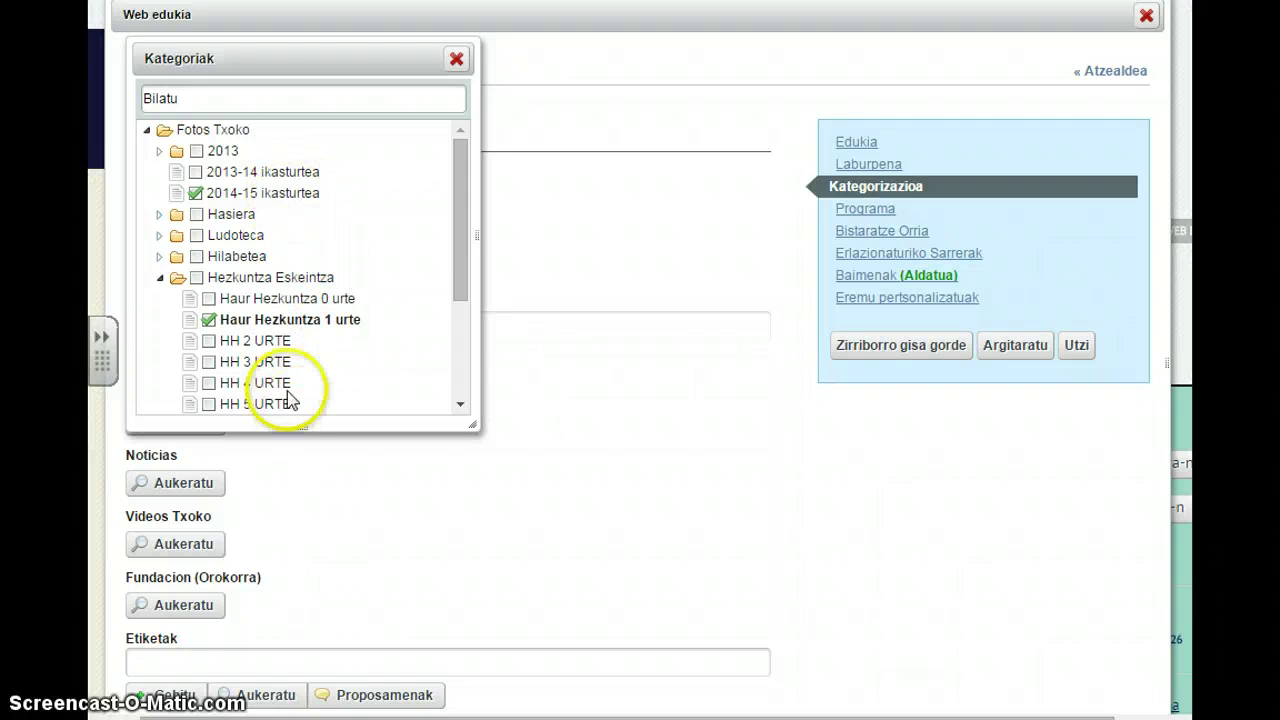
{"action": "left_click_drag", "start_coordinate": [463, 305], "coordinate": [459, 366]}
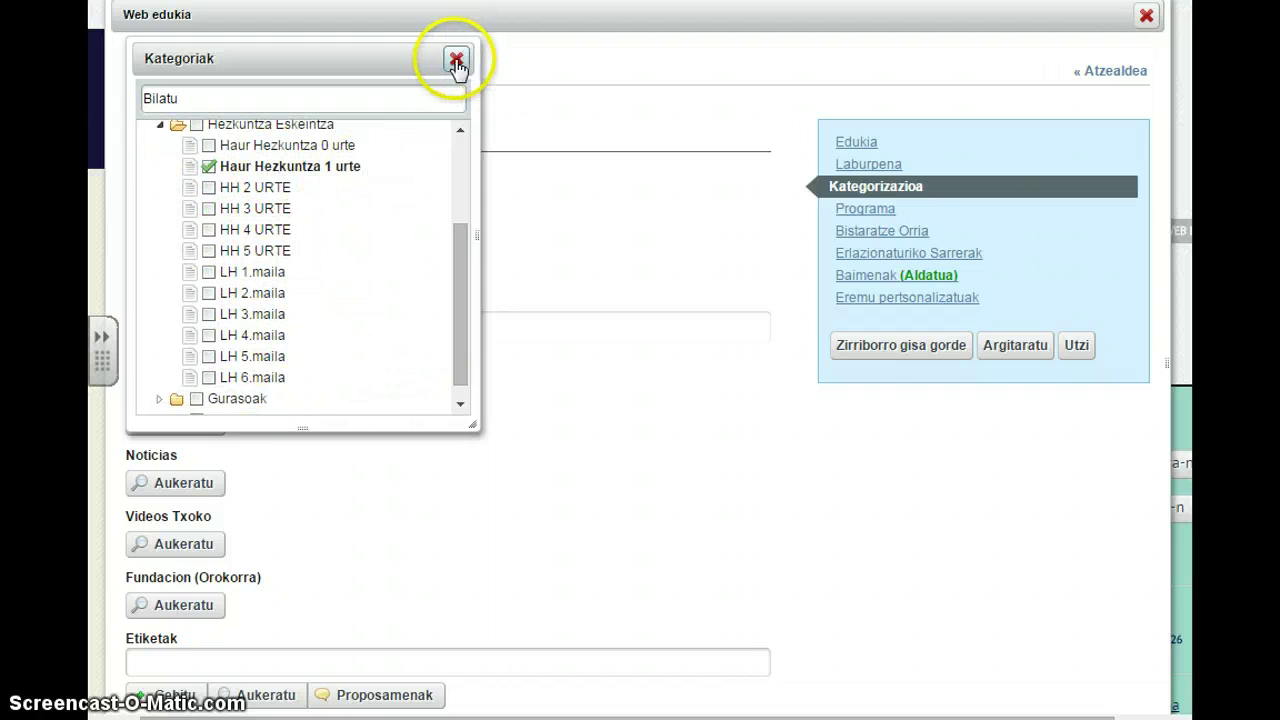
{"action": "left_click", "coordinate": [456, 58]}
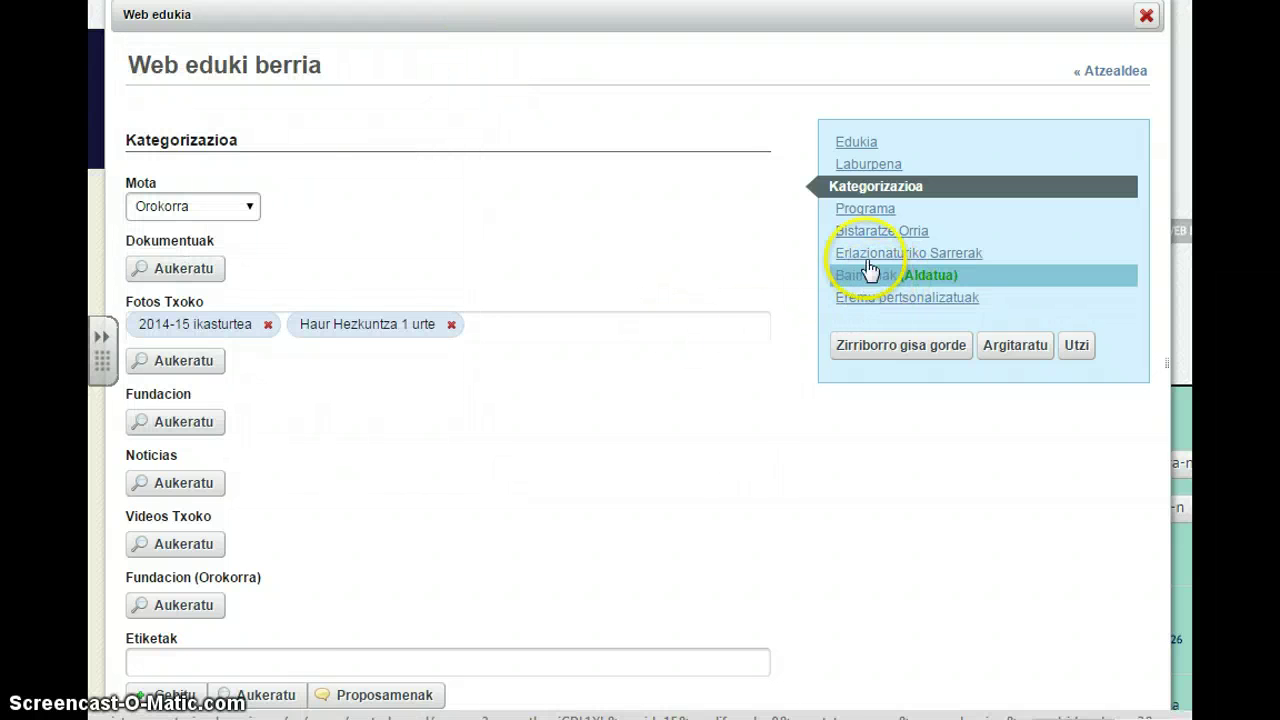
Step: Enter Titulua BERRIA_1URTE_UDAZKENA and Título "Urte beteko gela udazkena ospatzen" in the item's content, and make the Título localizable
{"action": "left_click", "coordinate": [855, 150]}
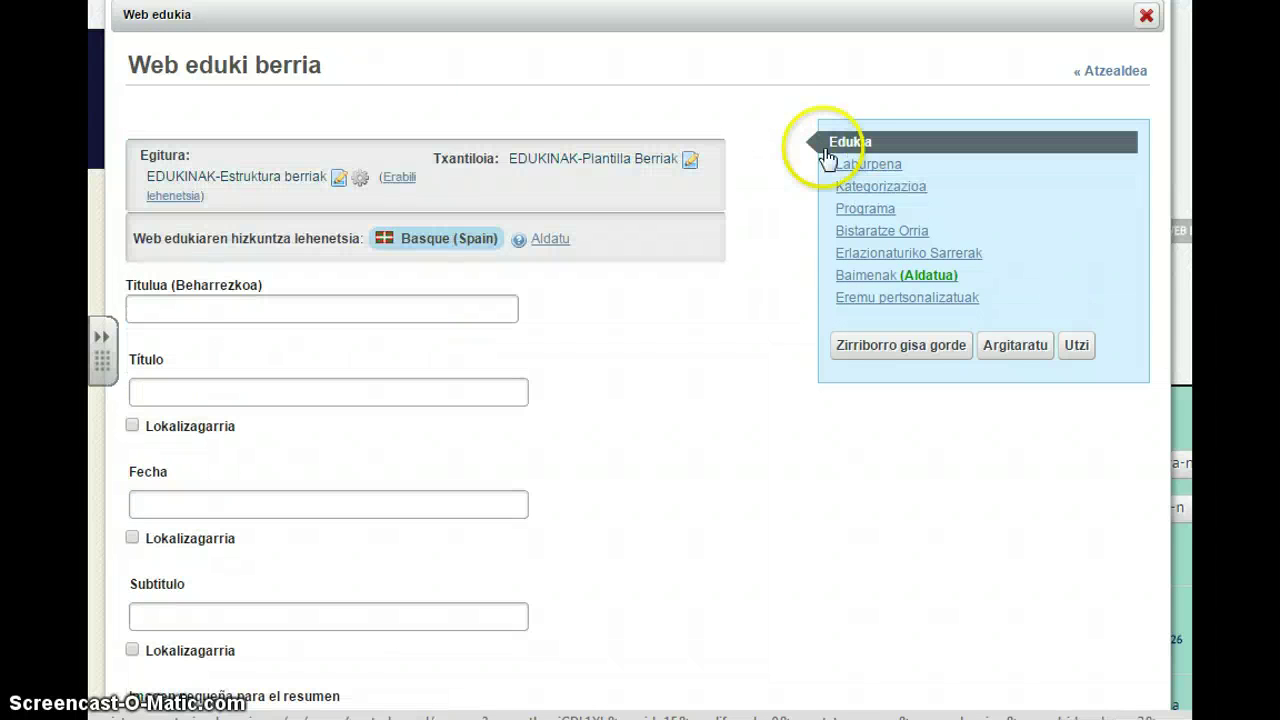
{"action": "left_click", "coordinate": [155, 306]}
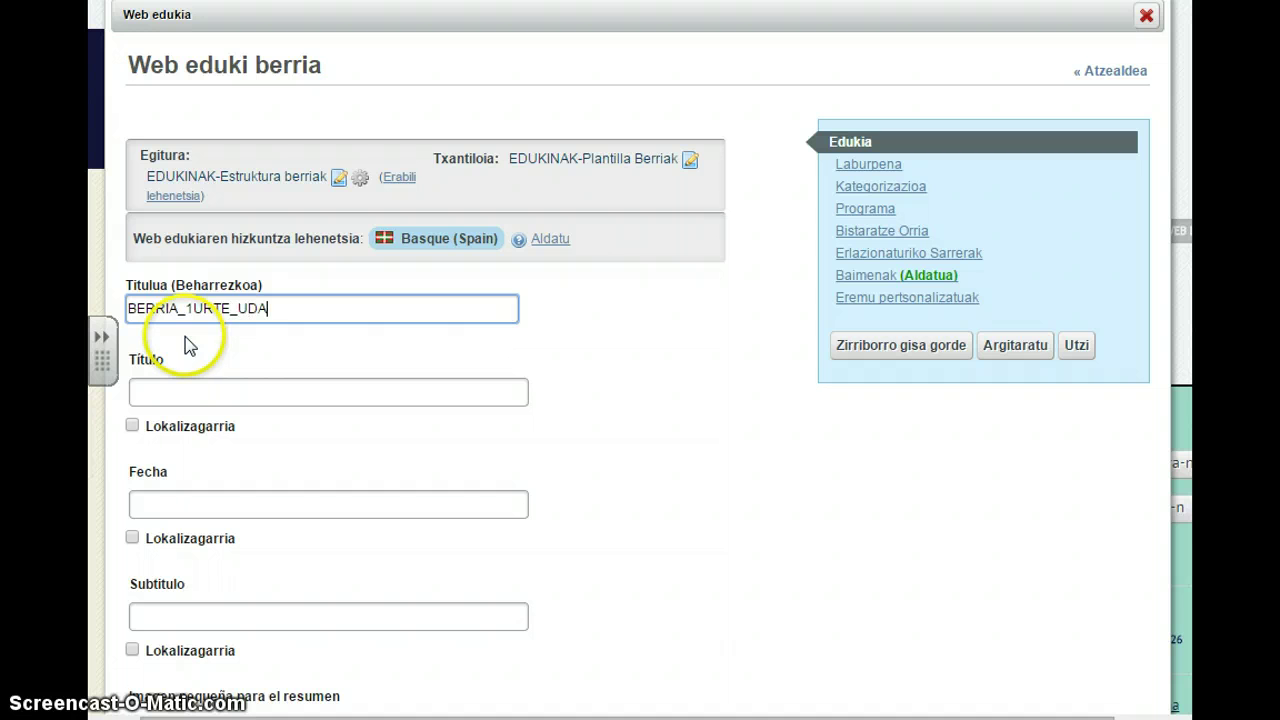
{"action": "left_click", "coordinate": [176, 393]}
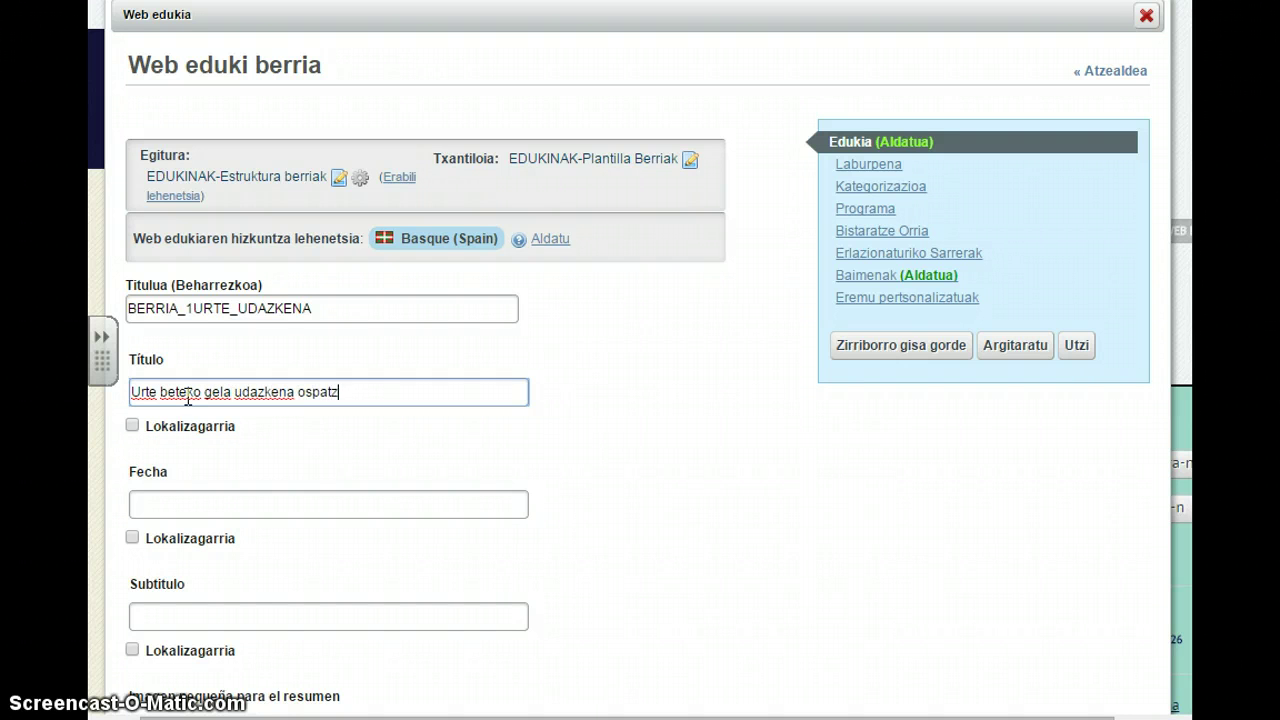
{"action": "left_click", "coordinate": [132, 425]}
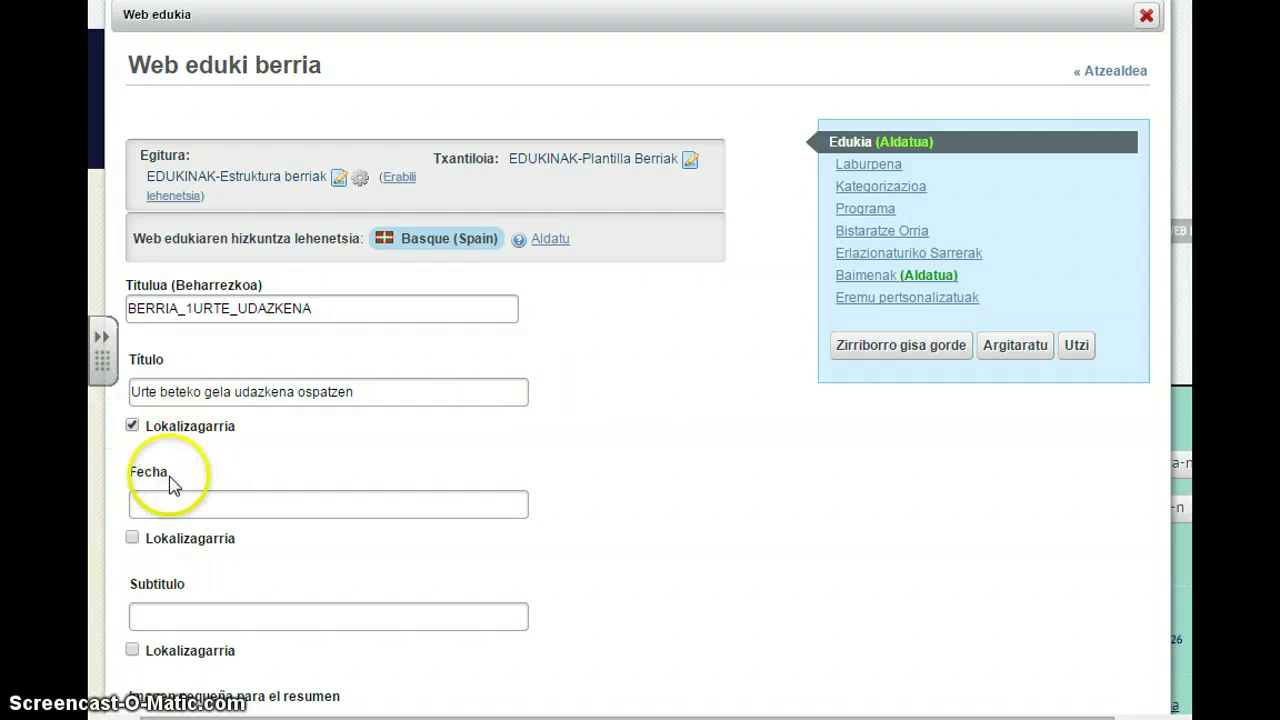
Step: Set the news item's Fecha to 2014-11-28 and make it localizable
{"action": "left_click", "coordinate": [157, 508]}
{"action": "scroll", "coordinate": [210, 487], "scroll_direction": "down", "scroll_amount": 1}
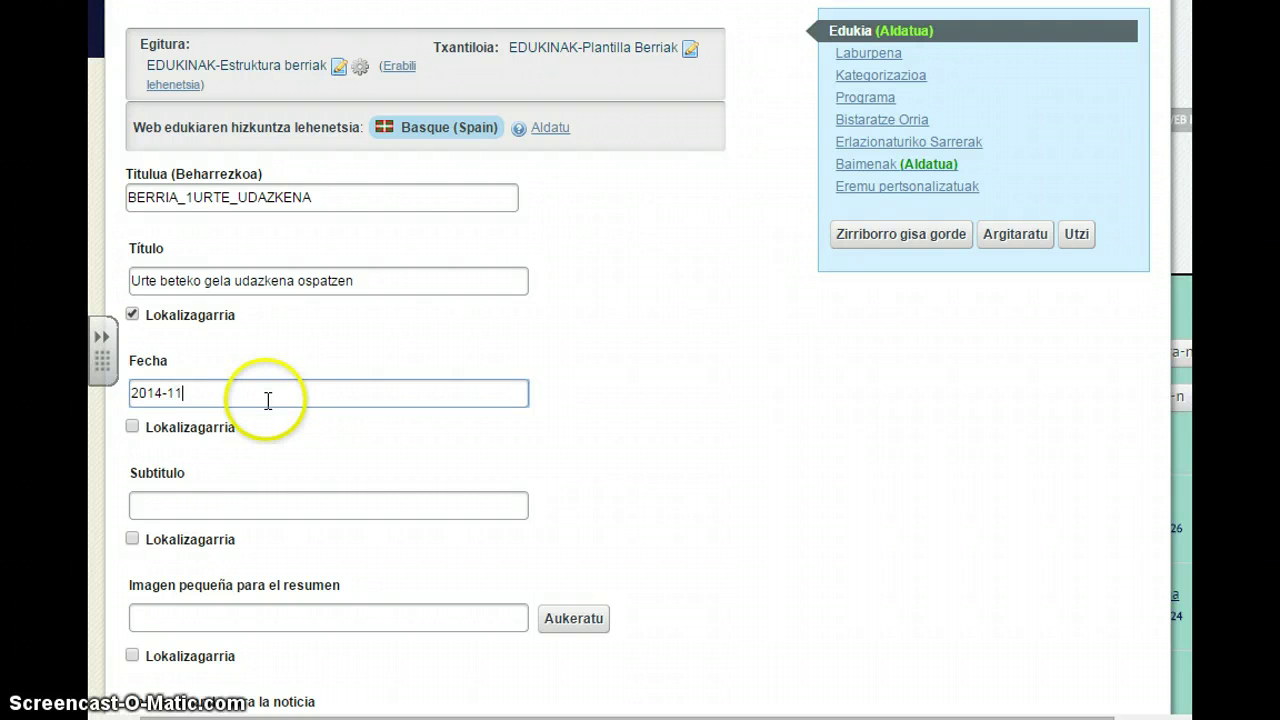
{"action": "left_click", "coordinate": [132, 427]}
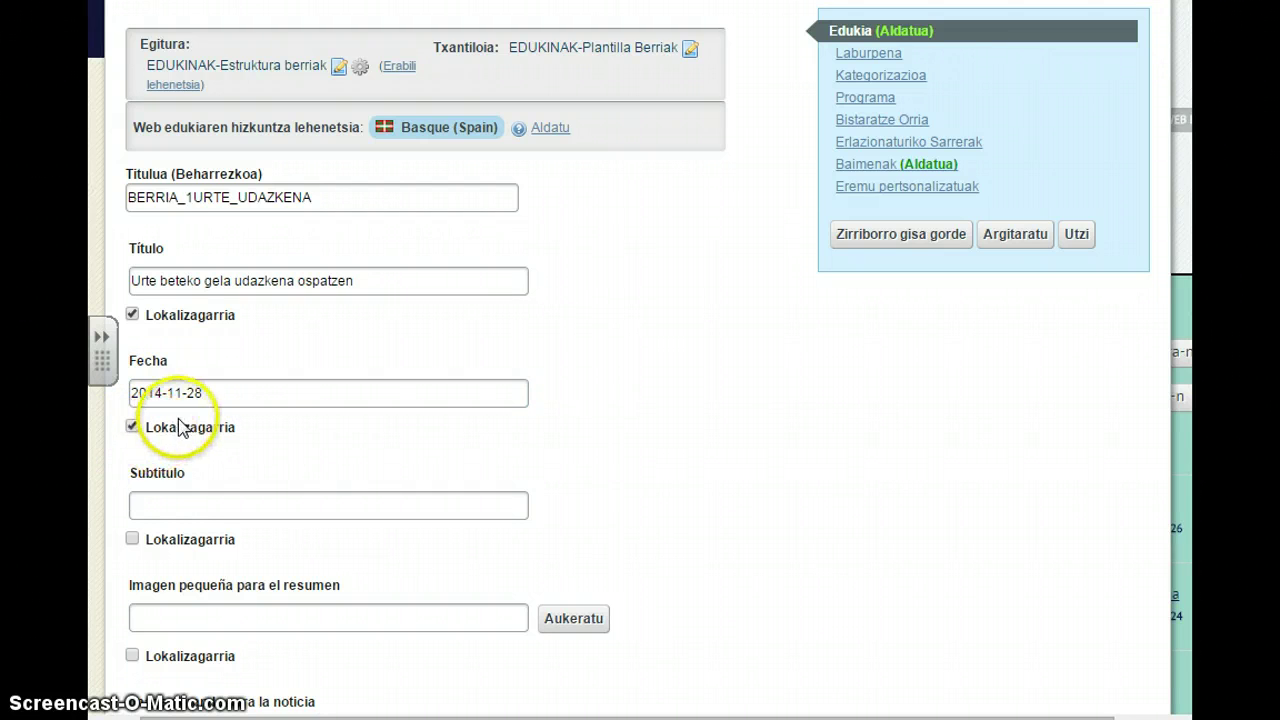
Step: Write "1 urteko gelan udazkena ospatzeko beraien igarileku berezira joan dira." in the Contenido body and start a new line below it
{"action": "scroll", "coordinate": [177, 429], "scroll_direction": "down", "scroll_amount": 1}
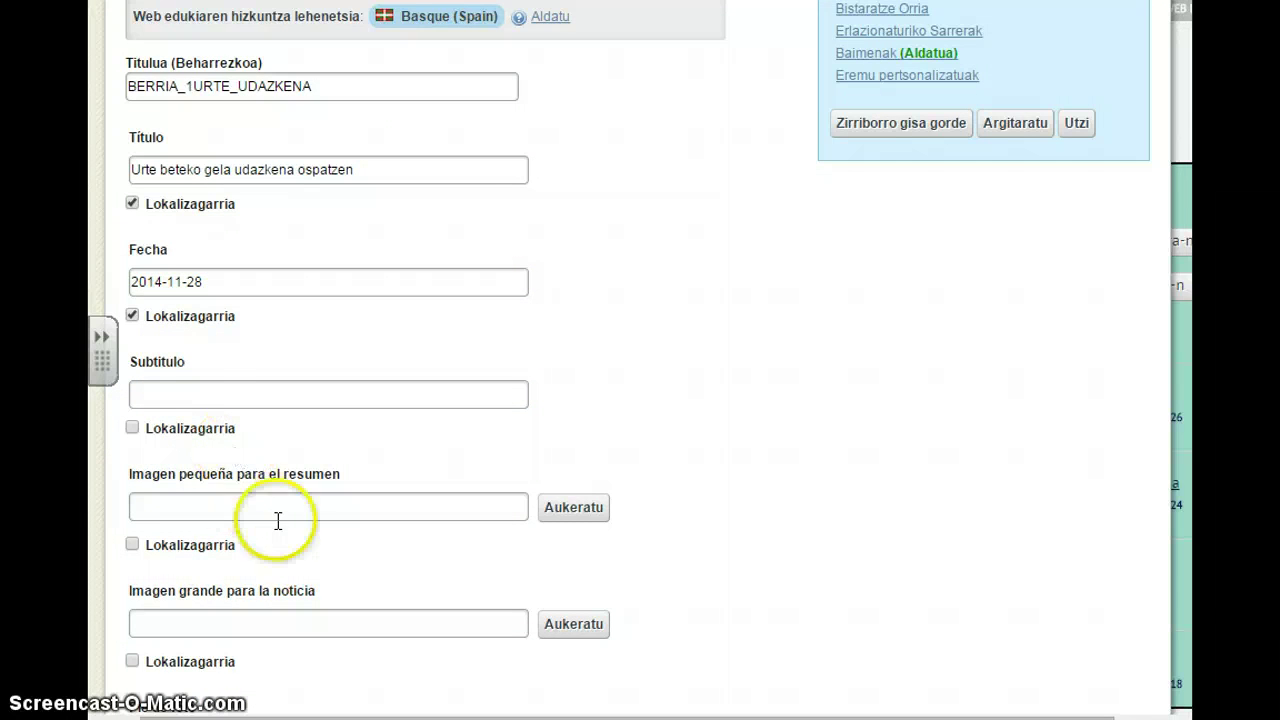
{"action": "scroll", "coordinate": [236, 495], "scroll_direction": "down", "scroll_amount": 1}
{"action": "scroll", "coordinate": [232, 511], "scroll_direction": "down", "scroll_amount": 1}
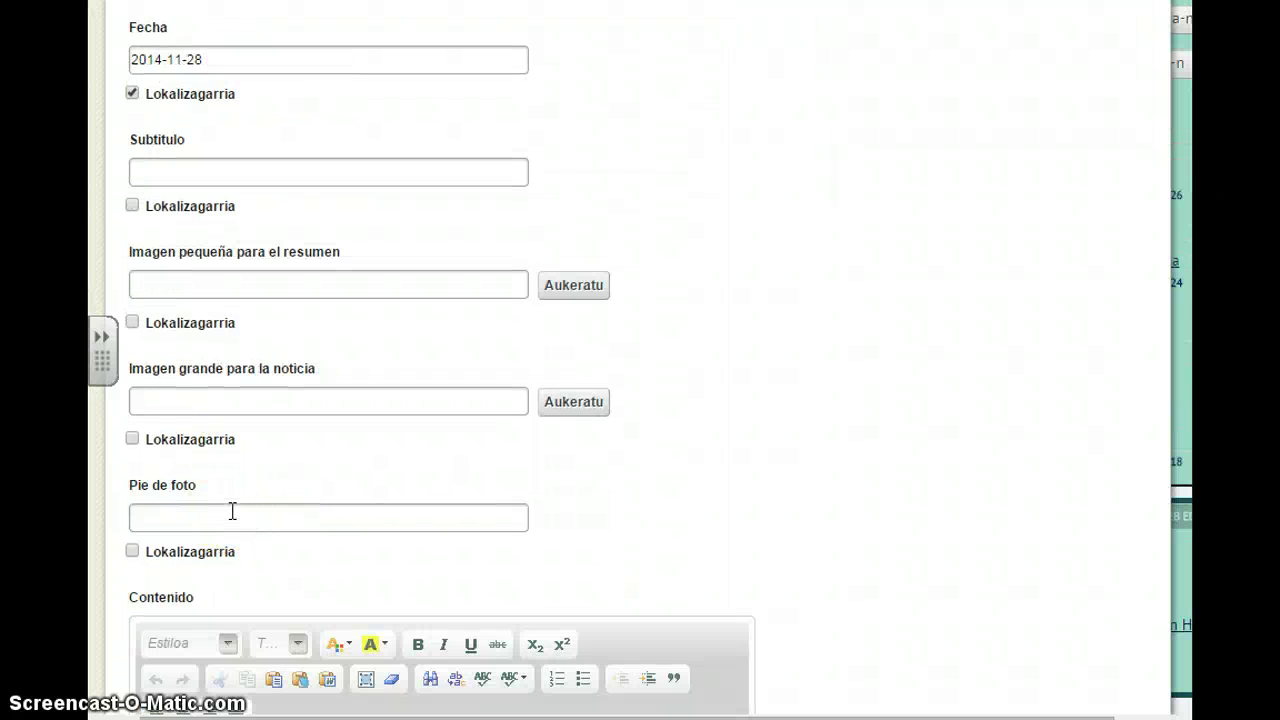
{"action": "left_click", "coordinate": [224, 516]}
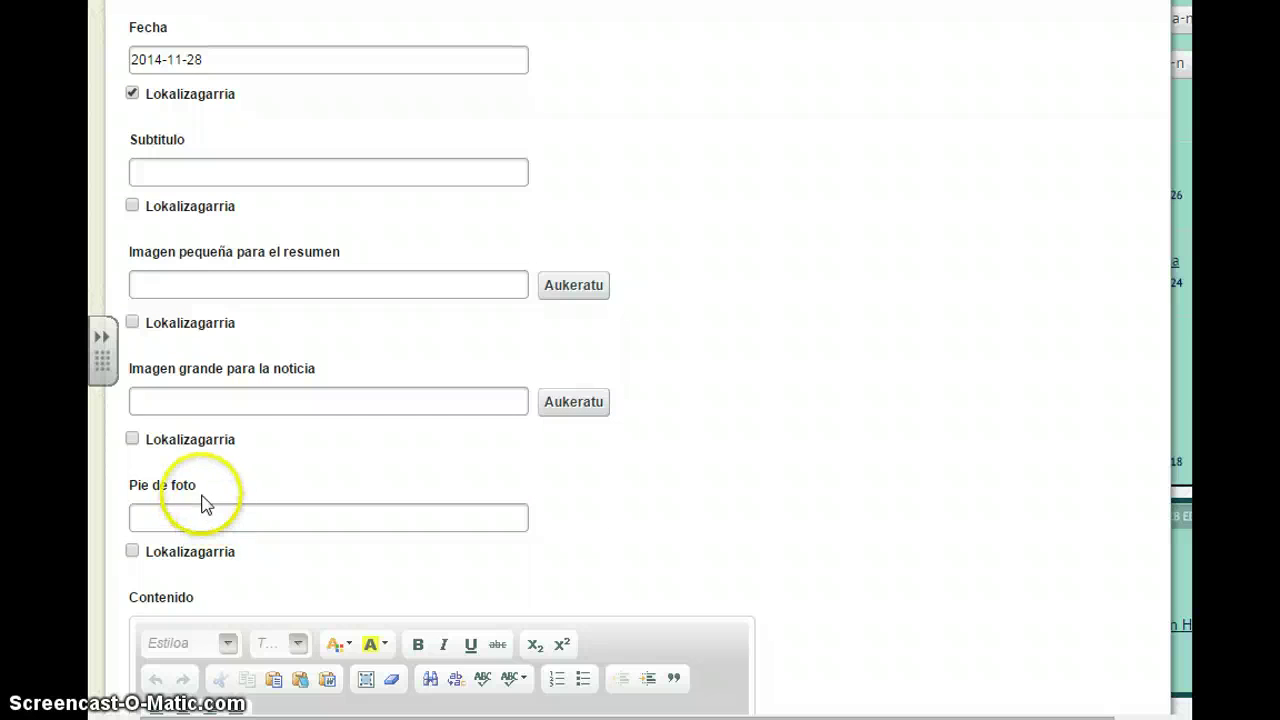
{"action": "scroll", "coordinate": [279, 440], "scroll_direction": "down", "scroll_amount": 4}
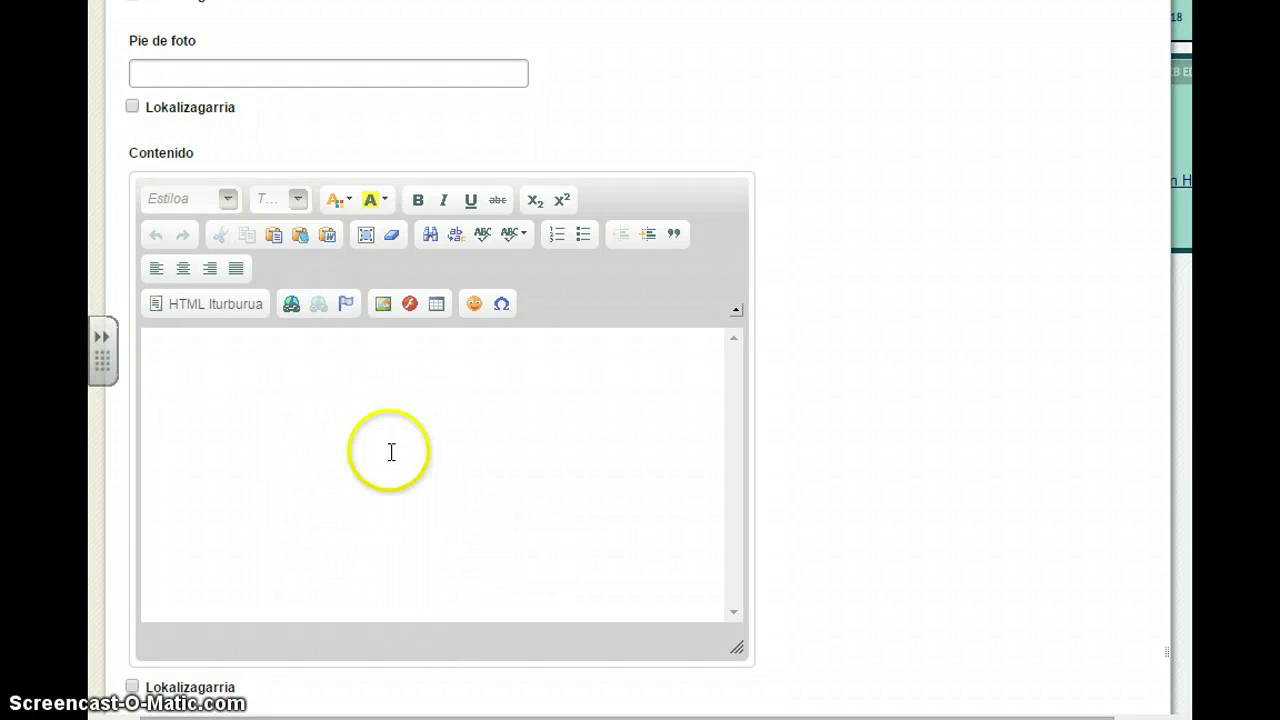
{"action": "left_click", "coordinate": [272, 398]}
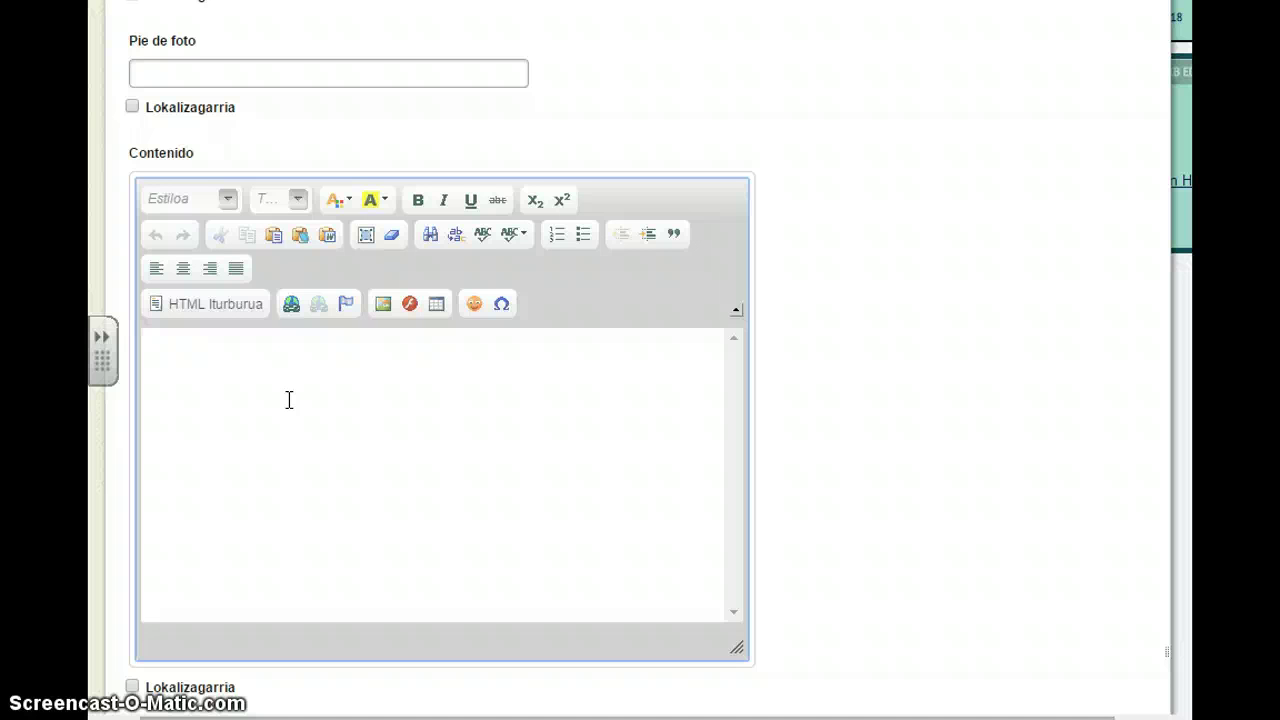
{"action": "left_click", "coordinate": [289, 400]}
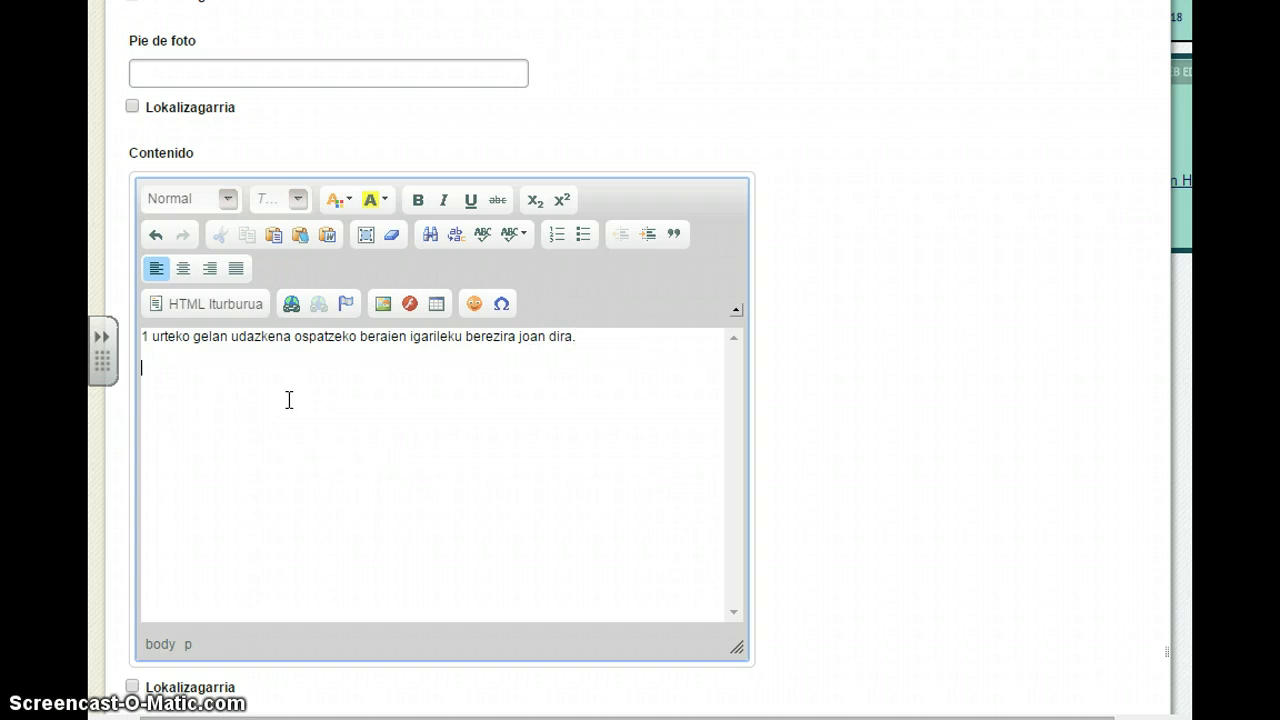
{"action": "left_click", "coordinate": [364, 446]}
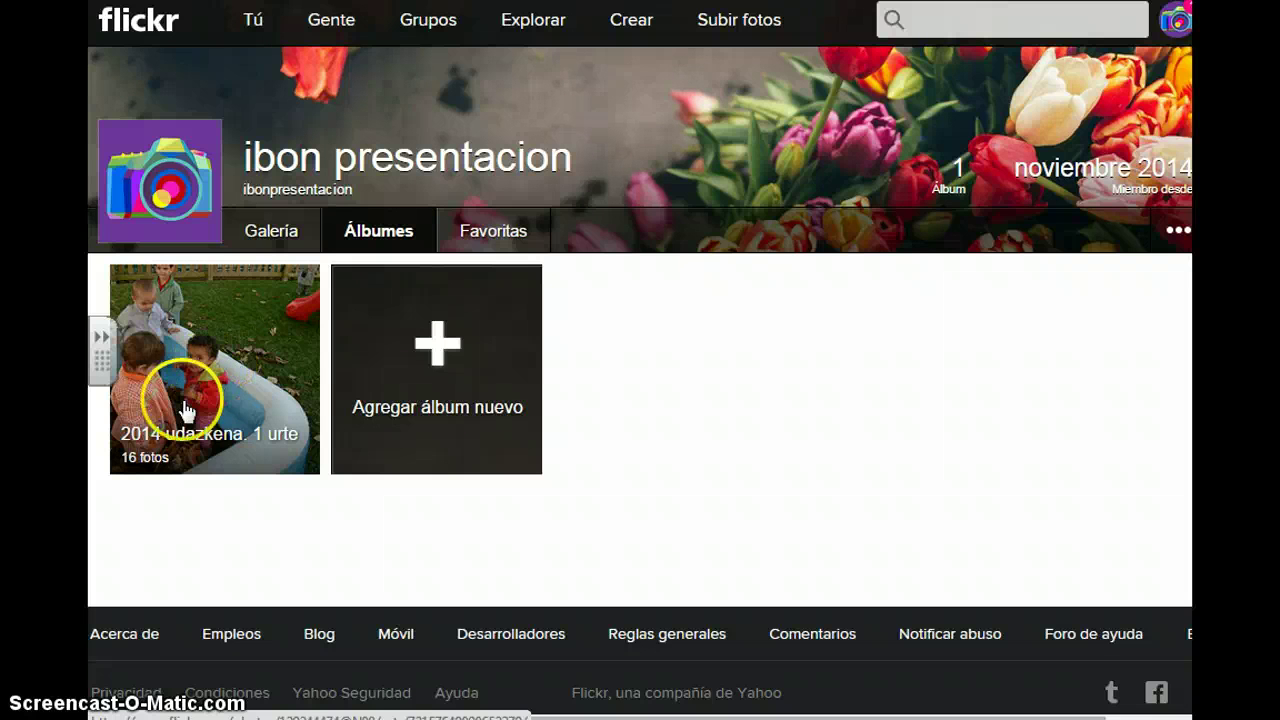
Step: In Flickr, look through the album "2014 udazkena. 1 urte" and open its first photo, DSC_6120
{"action": "left_click", "coordinate": [202, 366]}
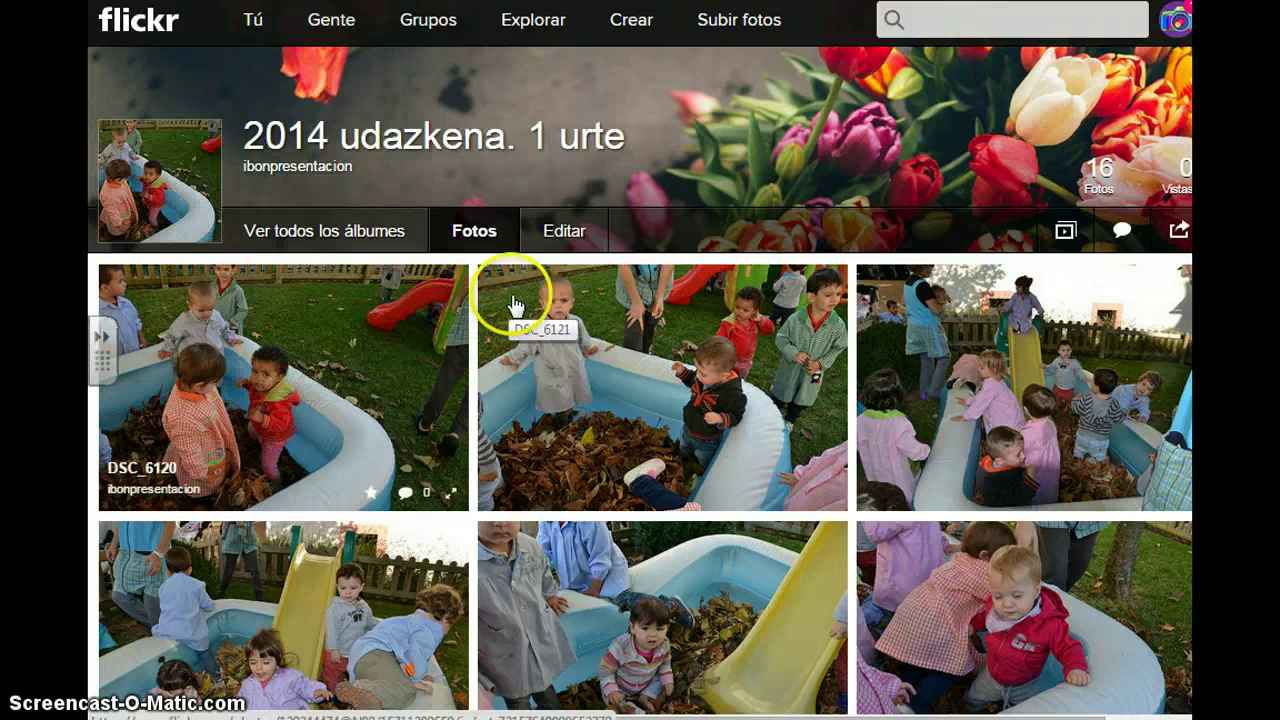
{"action": "scroll", "coordinate": [528, 368], "scroll_direction": "down", "scroll_amount": 5}
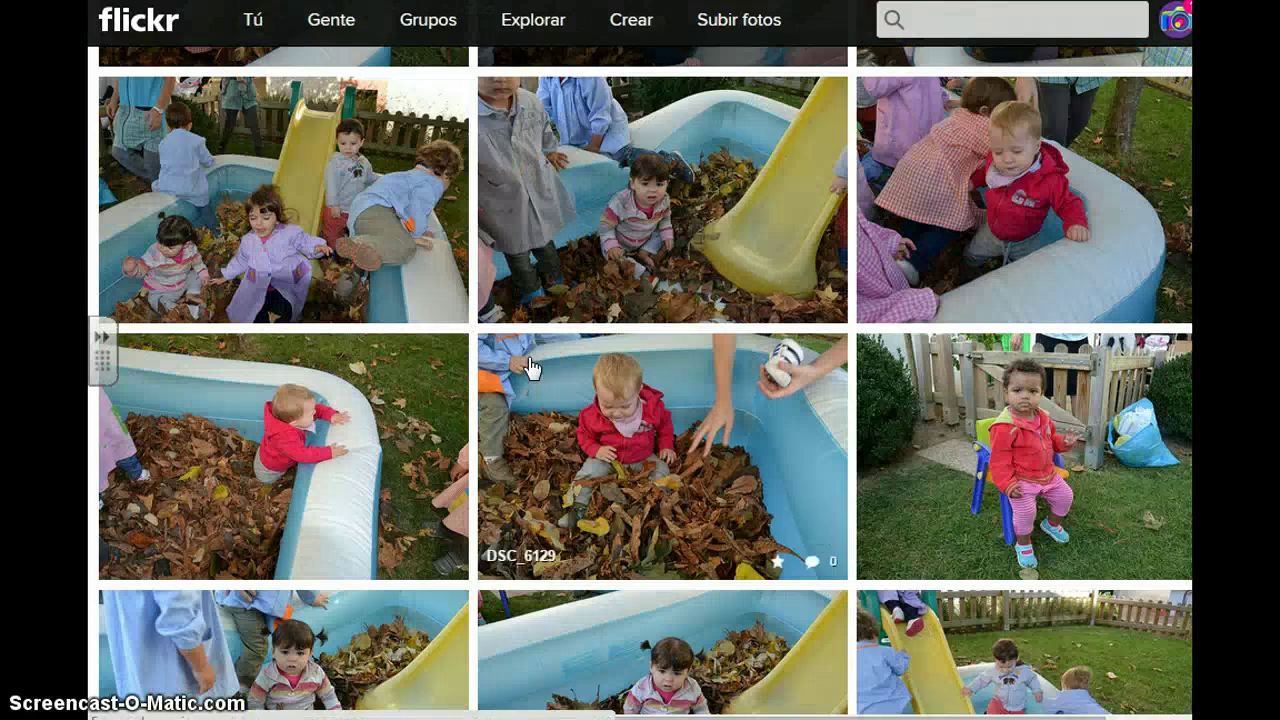
{"action": "scroll", "coordinate": [528, 368], "scroll_direction": "down", "scroll_amount": 1}
{"action": "scroll", "coordinate": [540, 375], "scroll_direction": "down", "scroll_amount": 1}
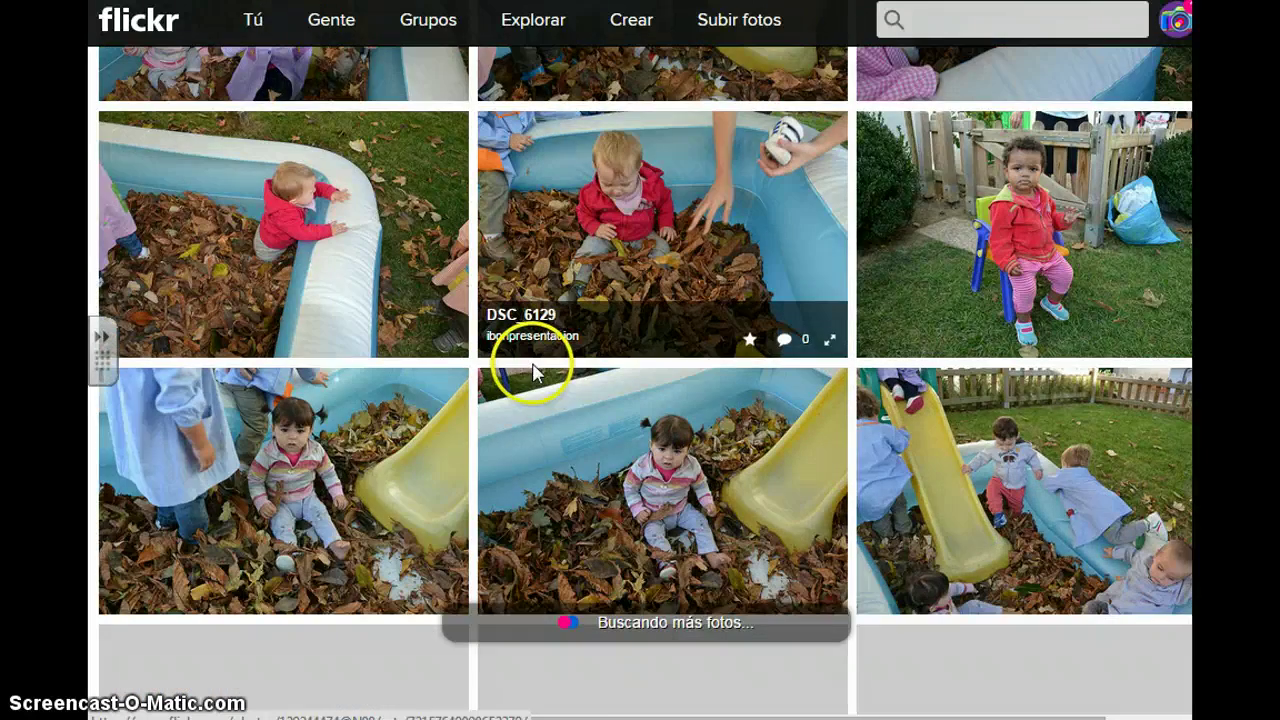
{"action": "scroll", "coordinate": [530, 365], "scroll_direction": "up", "scroll_amount": 7}
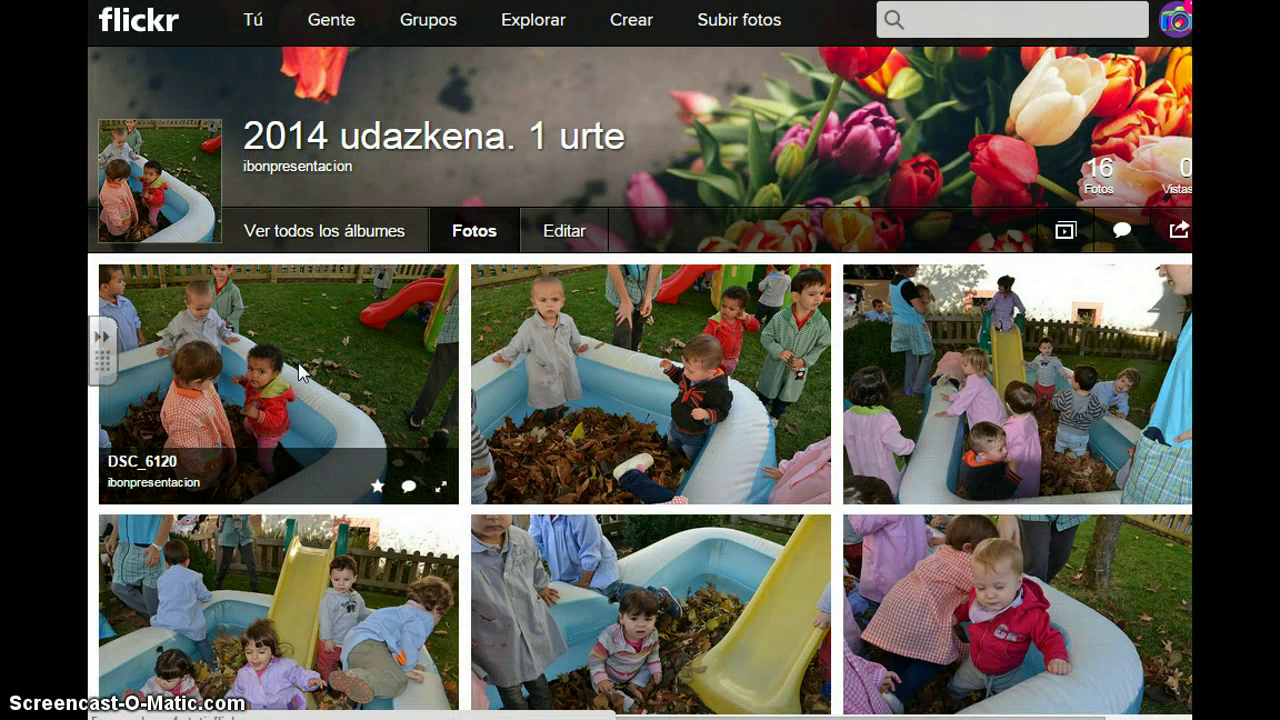
{"action": "left_click", "coordinate": [300, 372]}
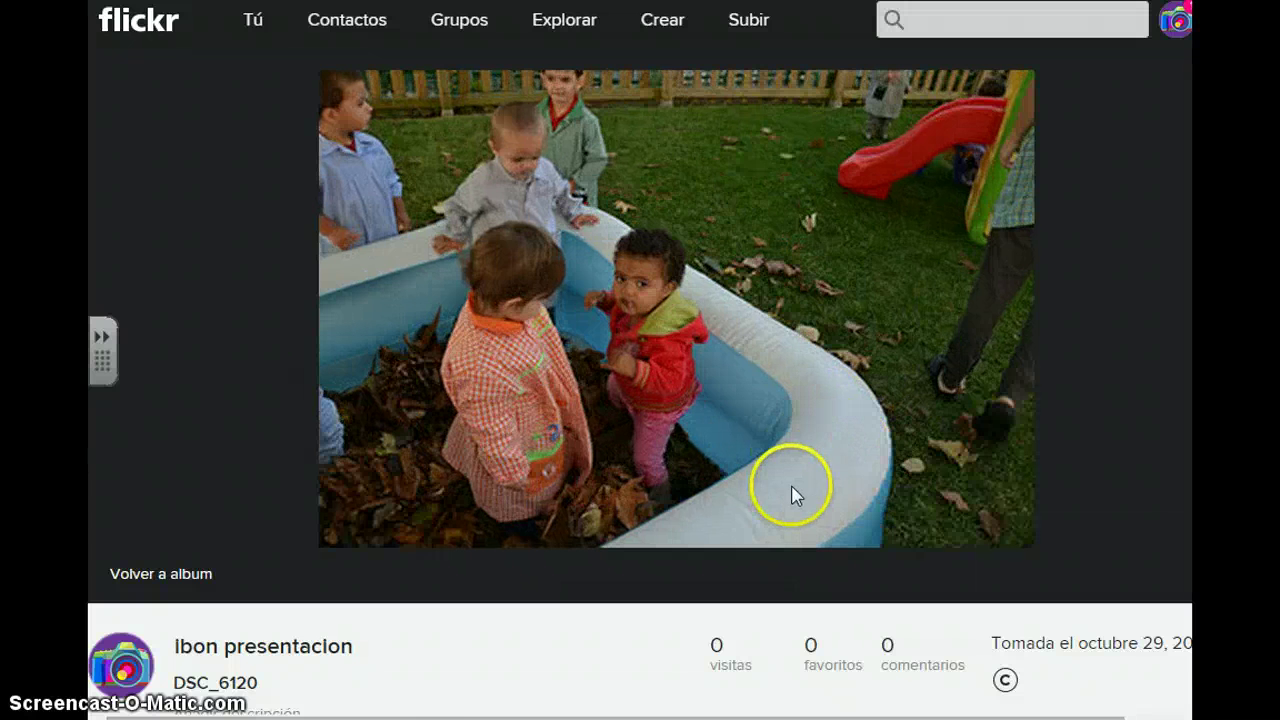
Step: Copy the Insertar iframe code of photo DSC_6120 from its Flickr share options, at size Cuadrado 75 × 75
{"action": "mouse_move", "coordinate": [811, 560]}
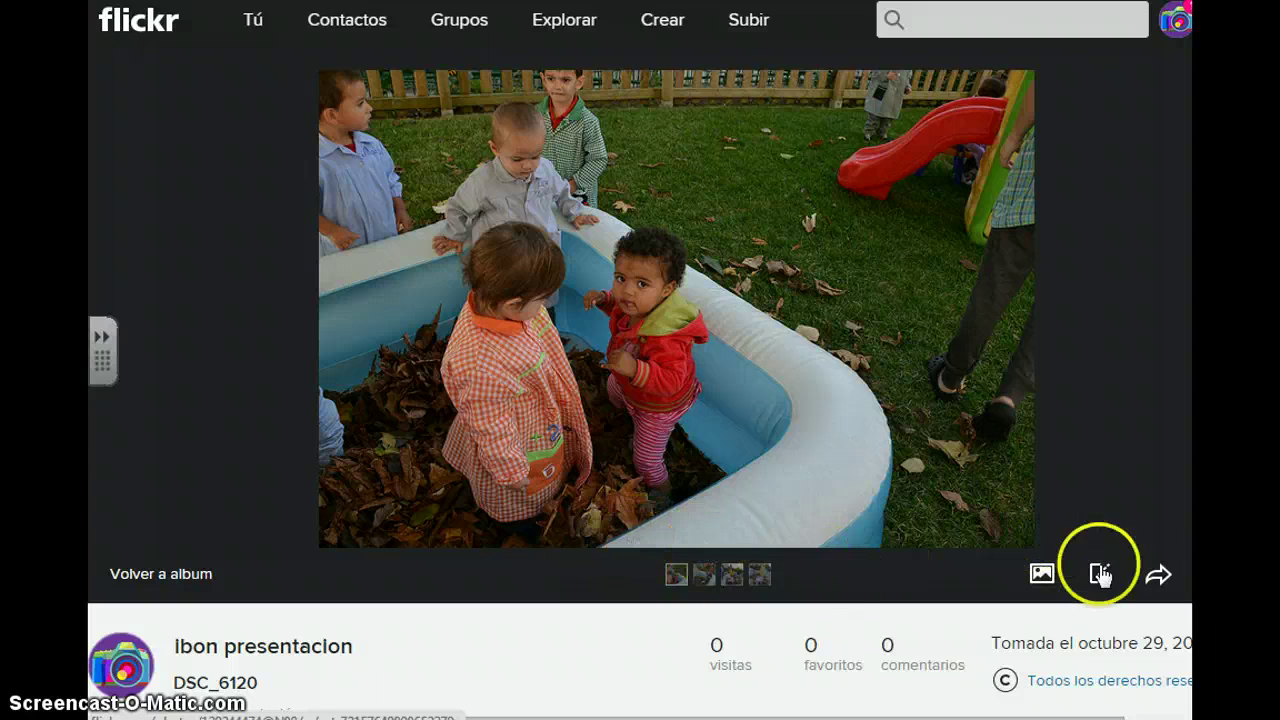
{"action": "left_click", "coordinate": [1157, 578]}
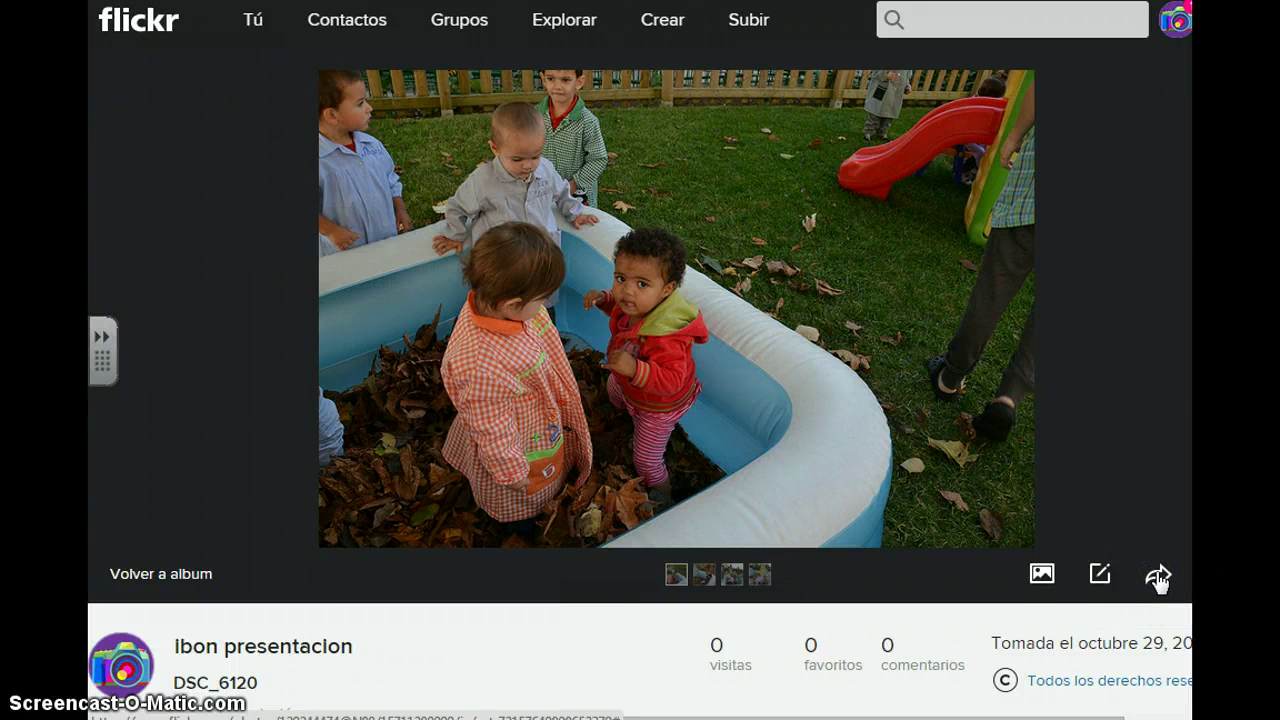
{"action": "left_click", "coordinate": [1014, 457]}
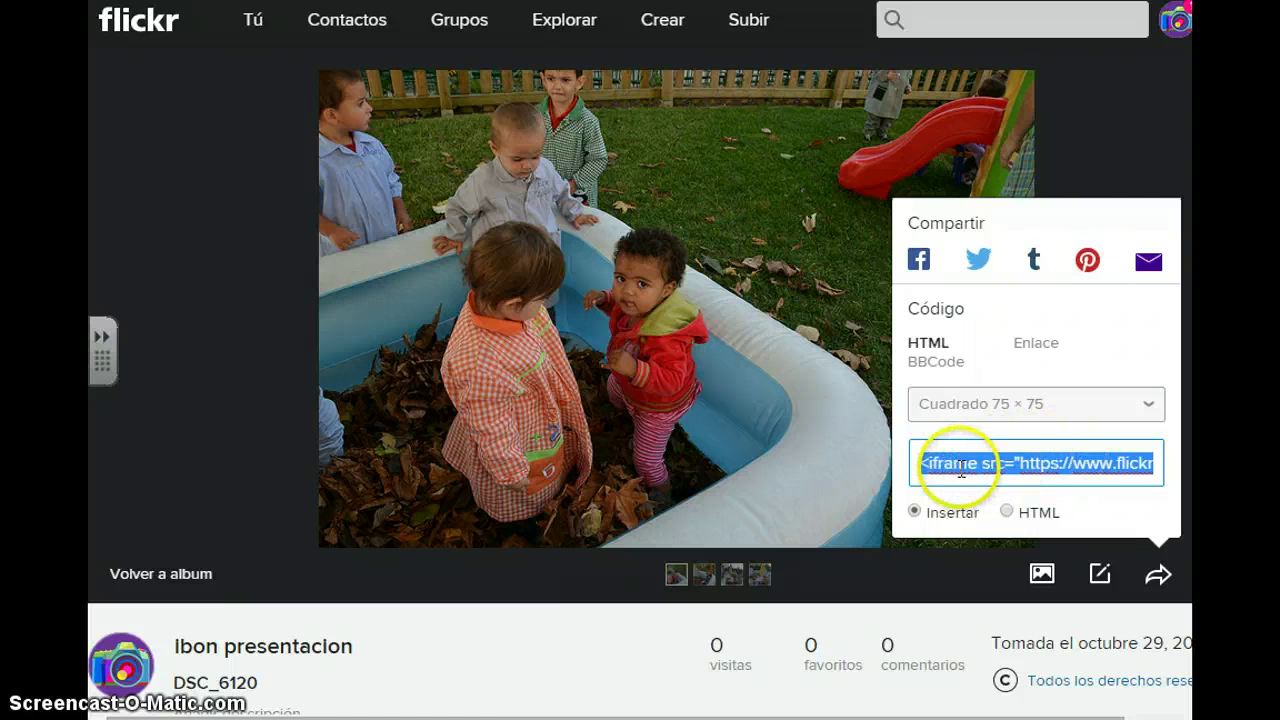
{"action": "right_click", "coordinate": [1064, 463]}
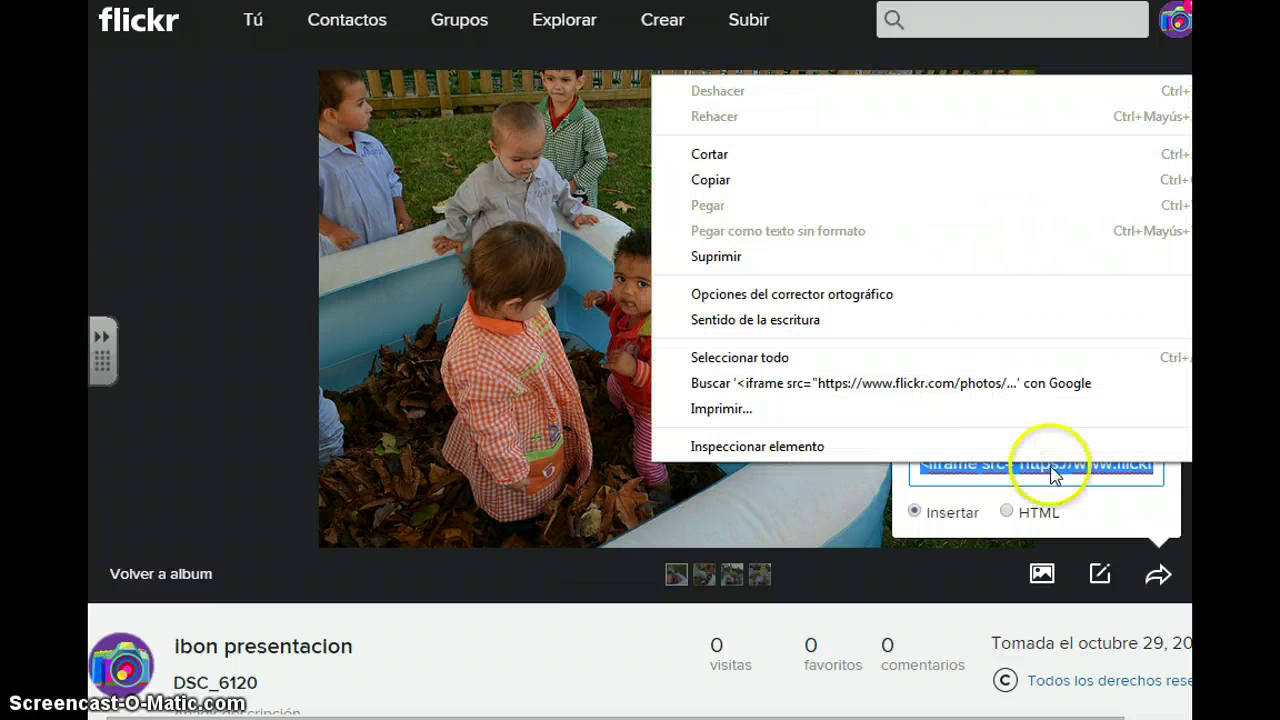
{"action": "left_click", "coordinate": [697, 181]}
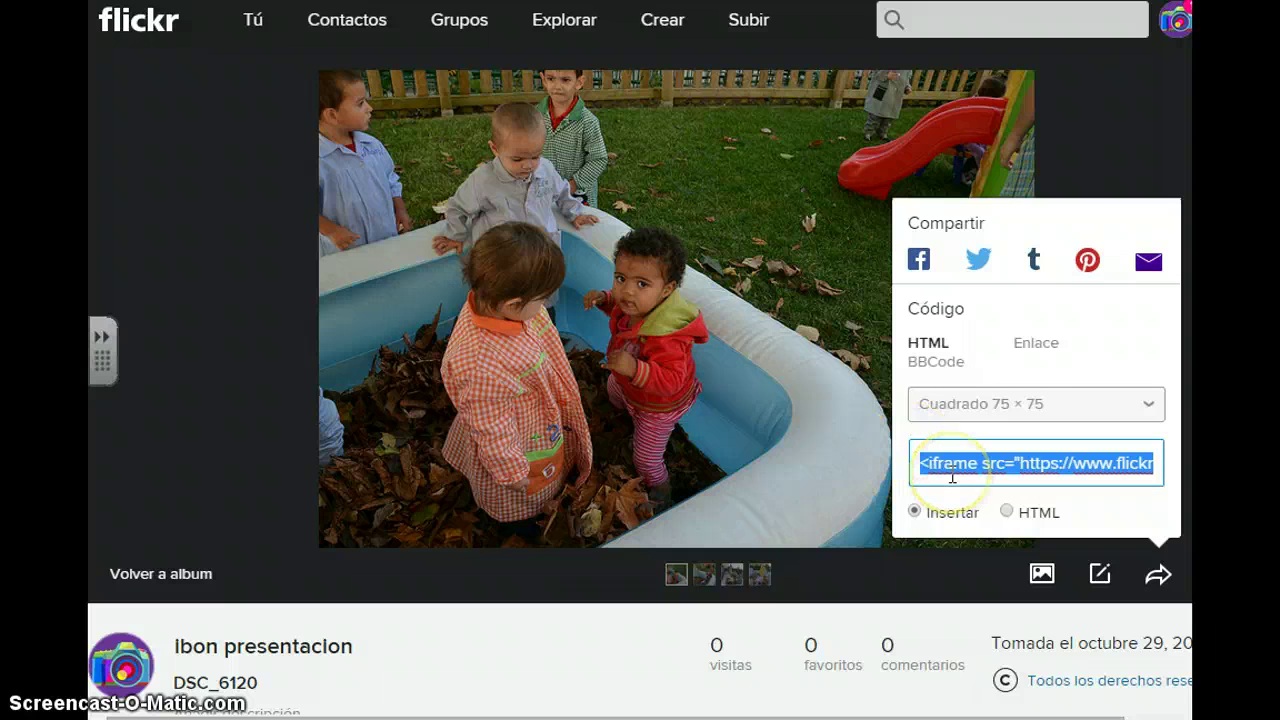
{"action": "left_click", "coordinate": [931, 509]}
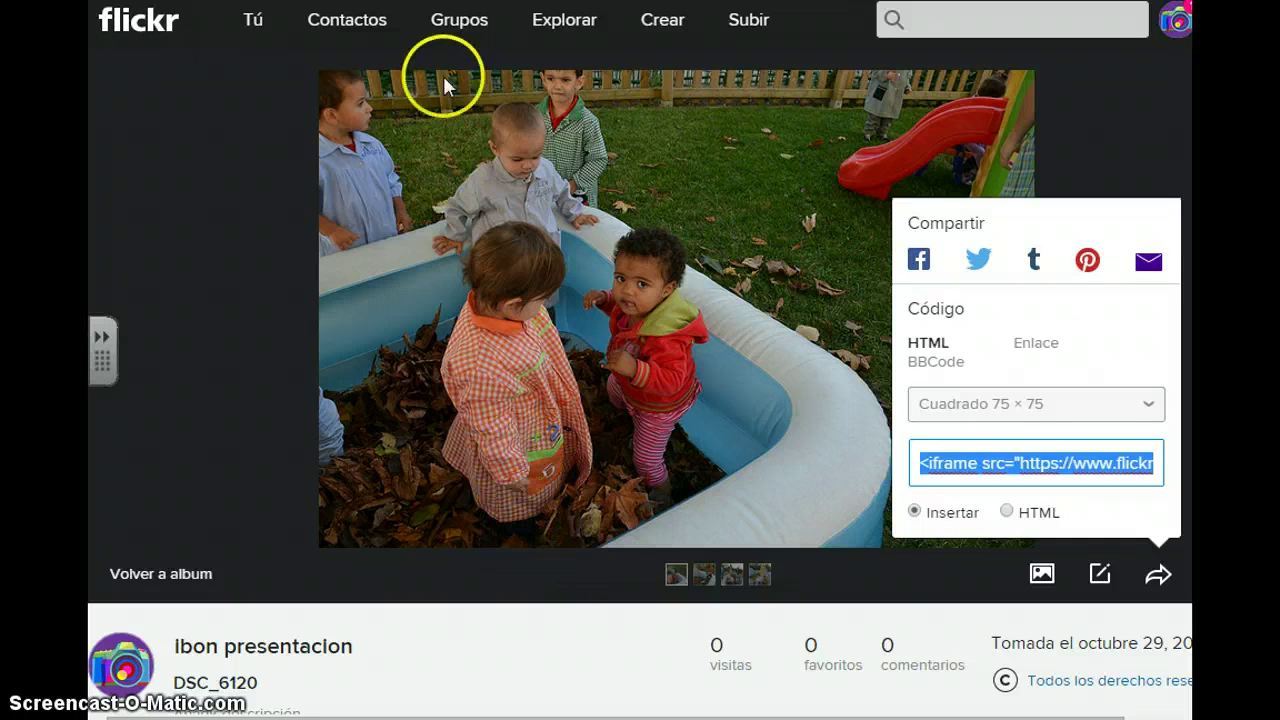
Step: Switch to the news item and paste the copied iframe code below the last paragraph in the HTML source of Contenido, returning to the visual view
{"action": "key", "text": "alt+Tab"}
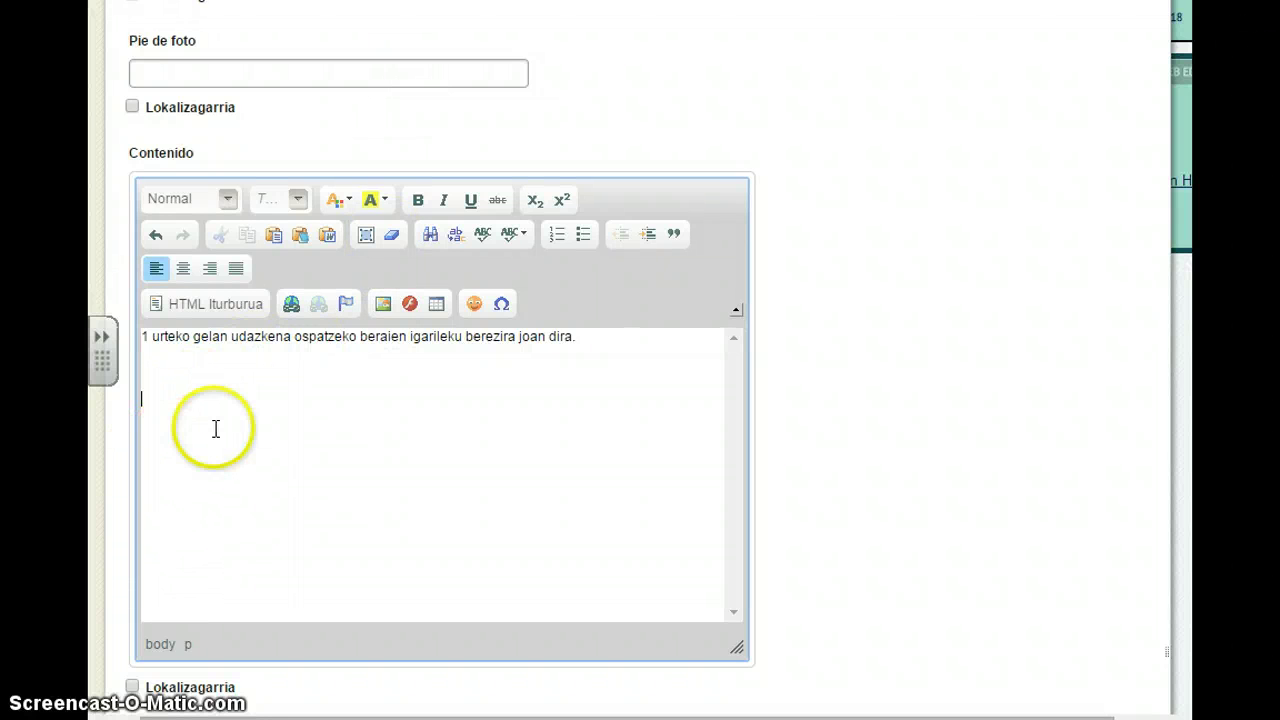
{"action": "left_click", "coordinate": [202, 385]}
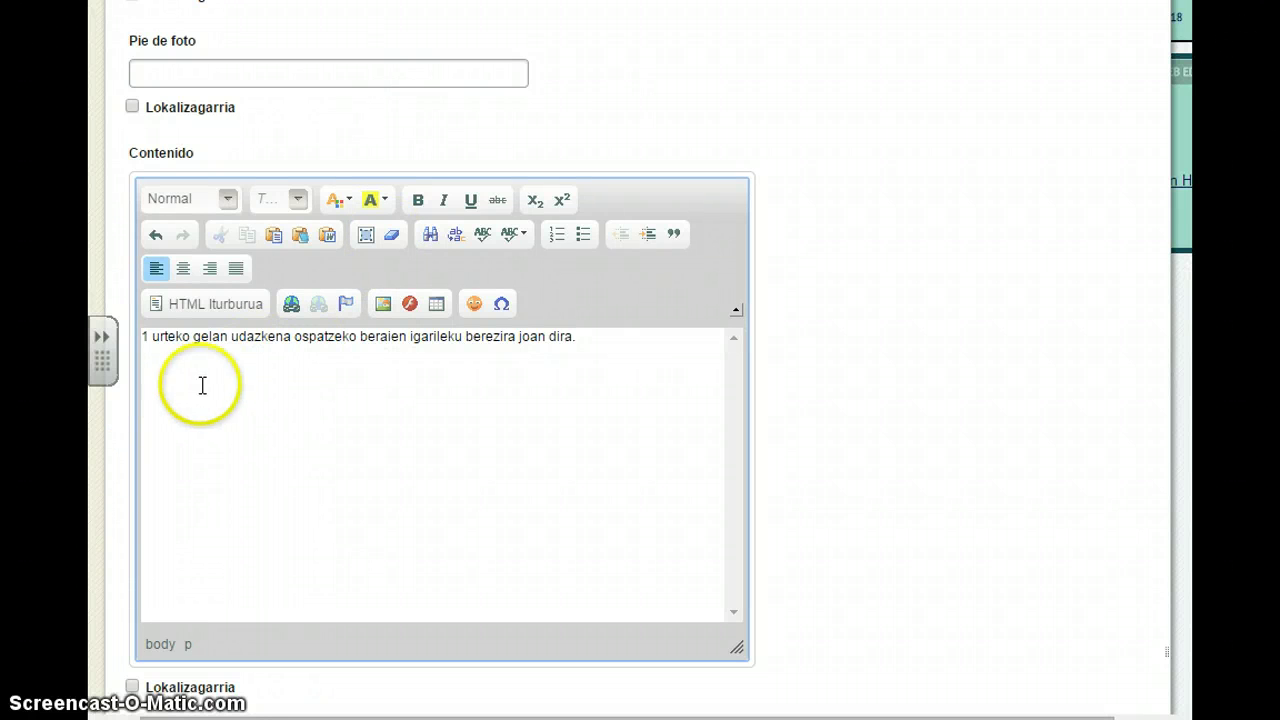
{"action": "left_click", "coordinate": [215, 307]}
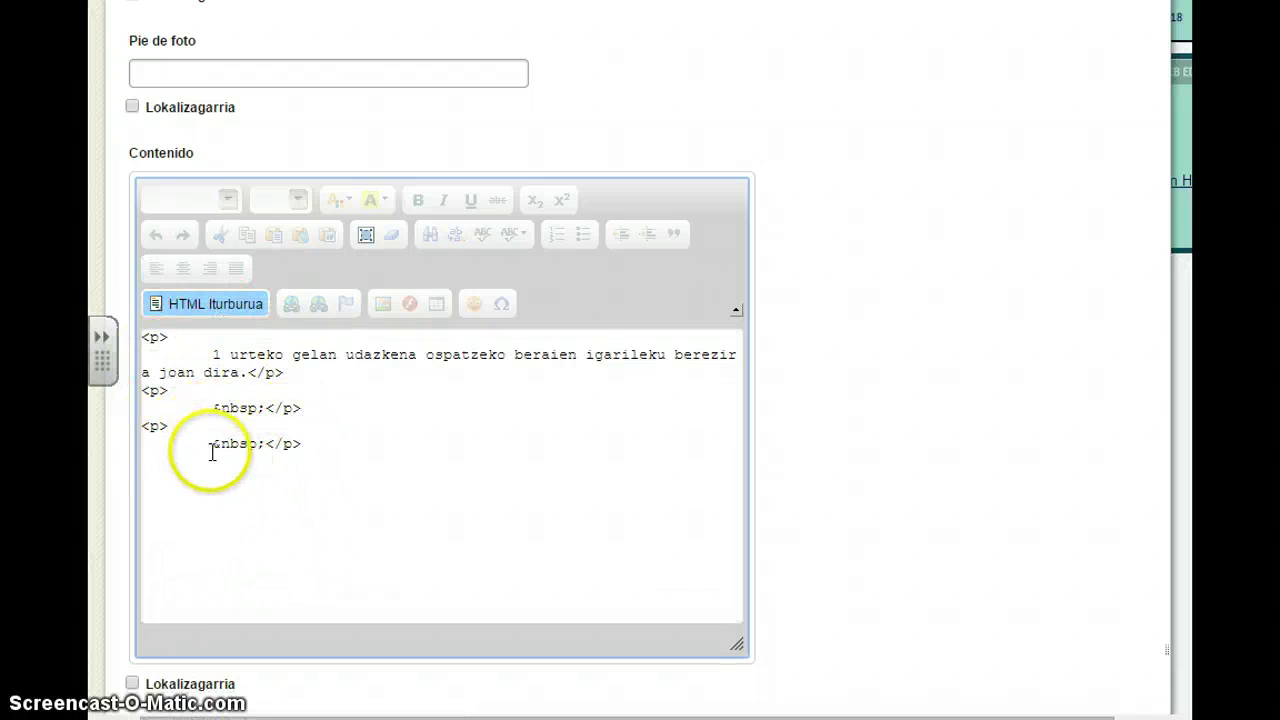
{"action": "left_click", "coordinate": [169, 478]}
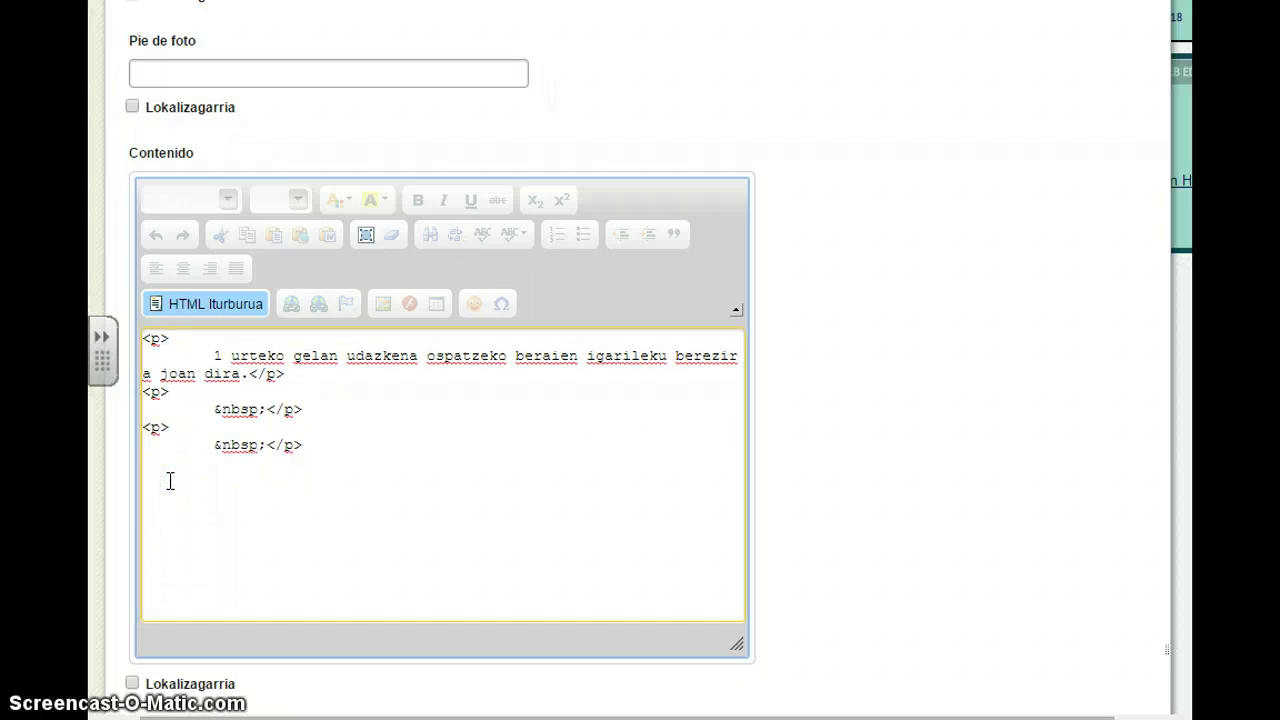
{"action": "right_click", "coordinate": [170, 481]}
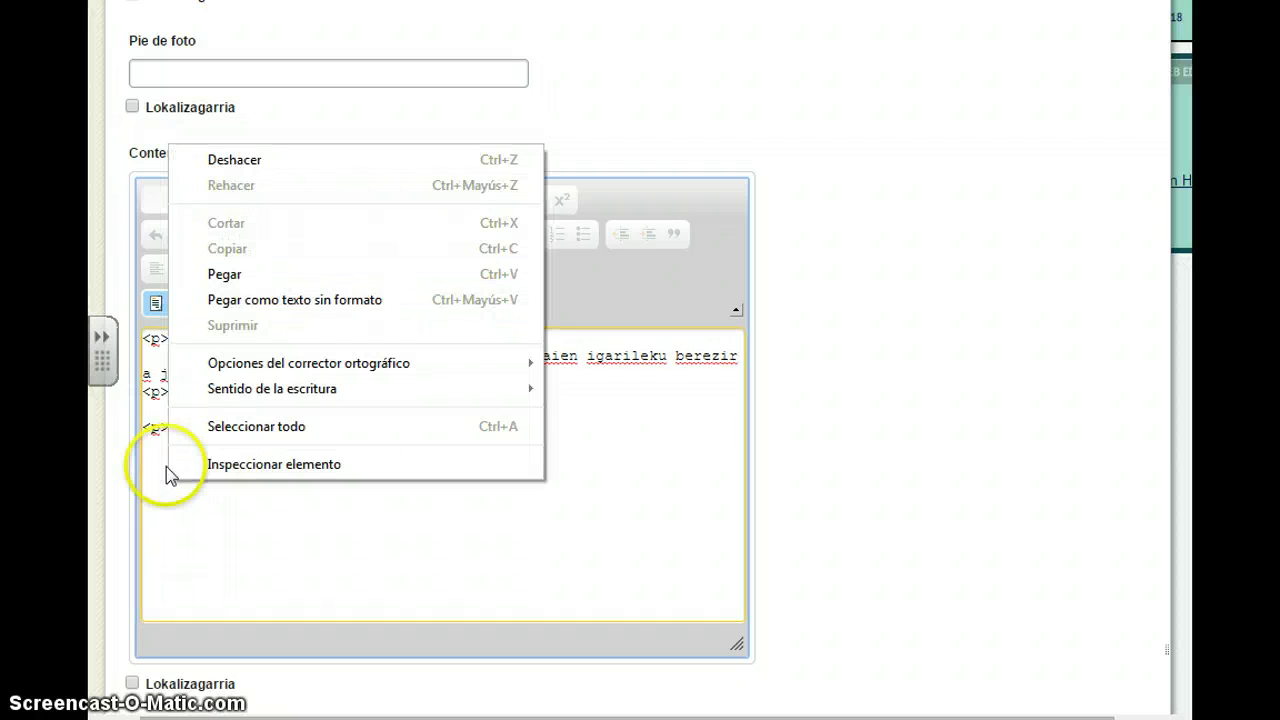
{"action": "left_click", "coordinate": [270, 288]}
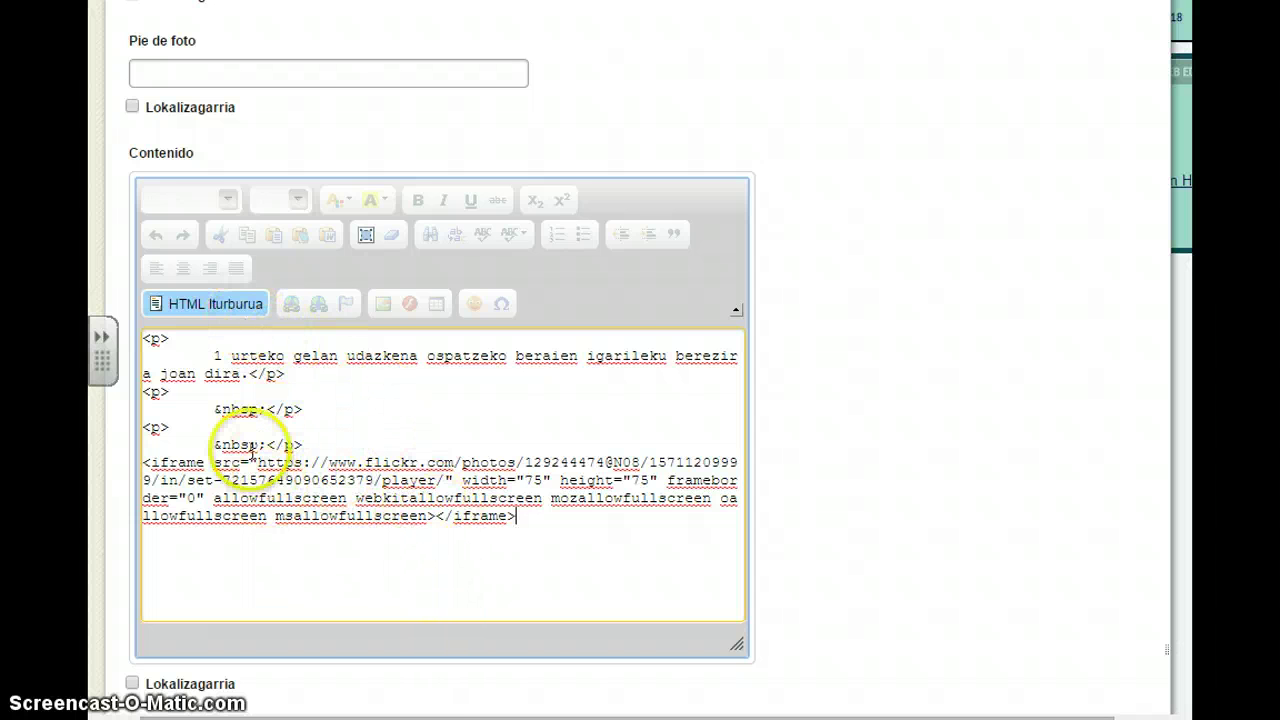
{"action": "left_click", "coordinate": [214, 307]}
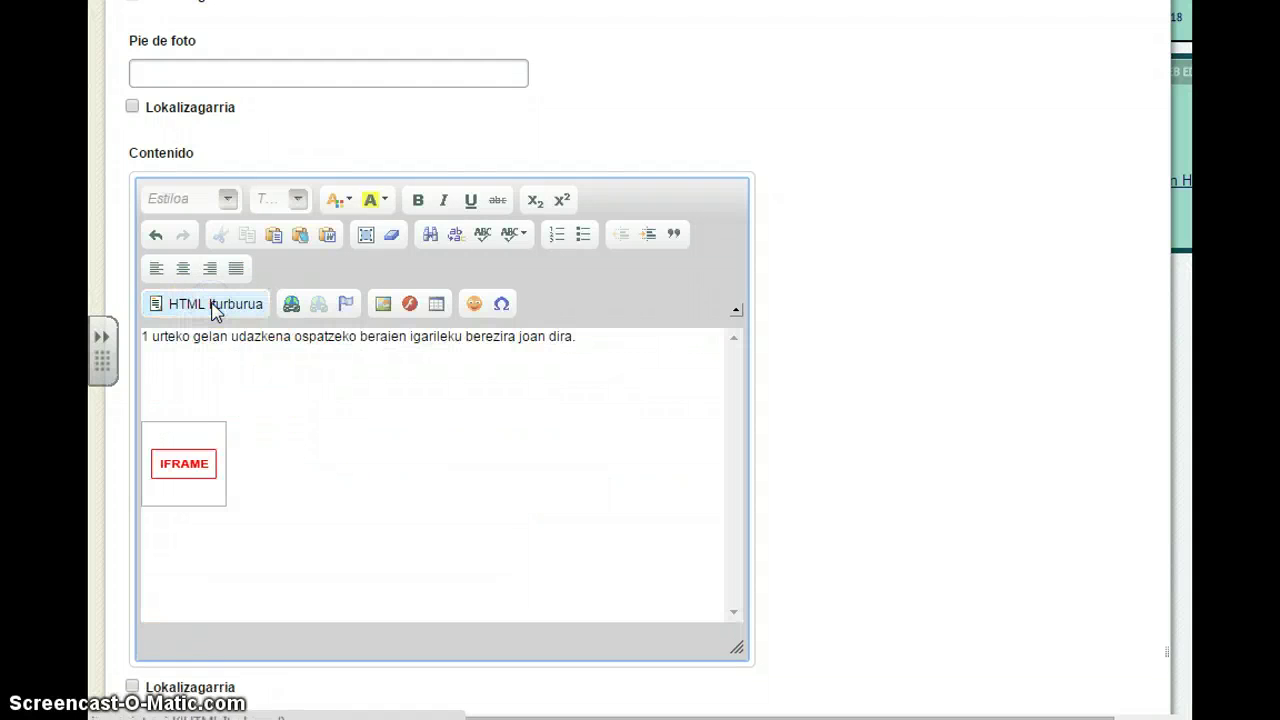
{"action": "left_click", "coordinate": [181, 461]}
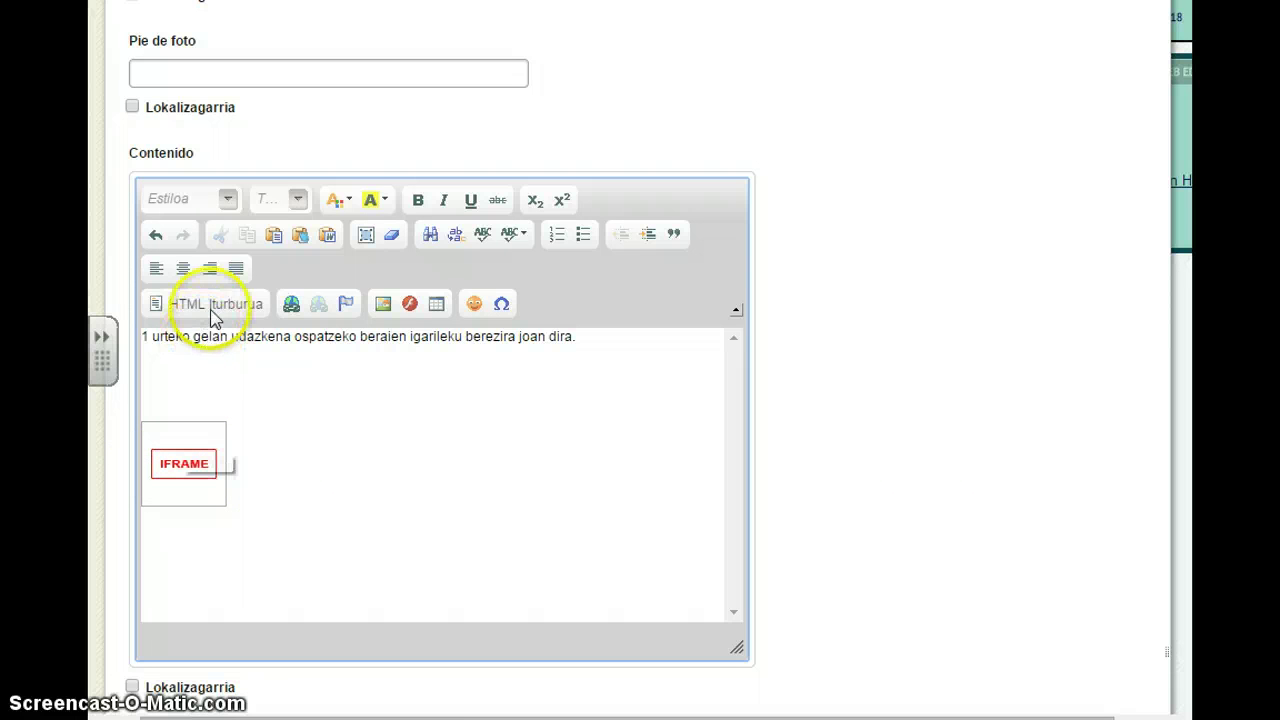
Step: Set the Flickr iframe's height to 250 in the HTML source of Contenido
{"action": "left_click", "coordinate": [212, 314]}
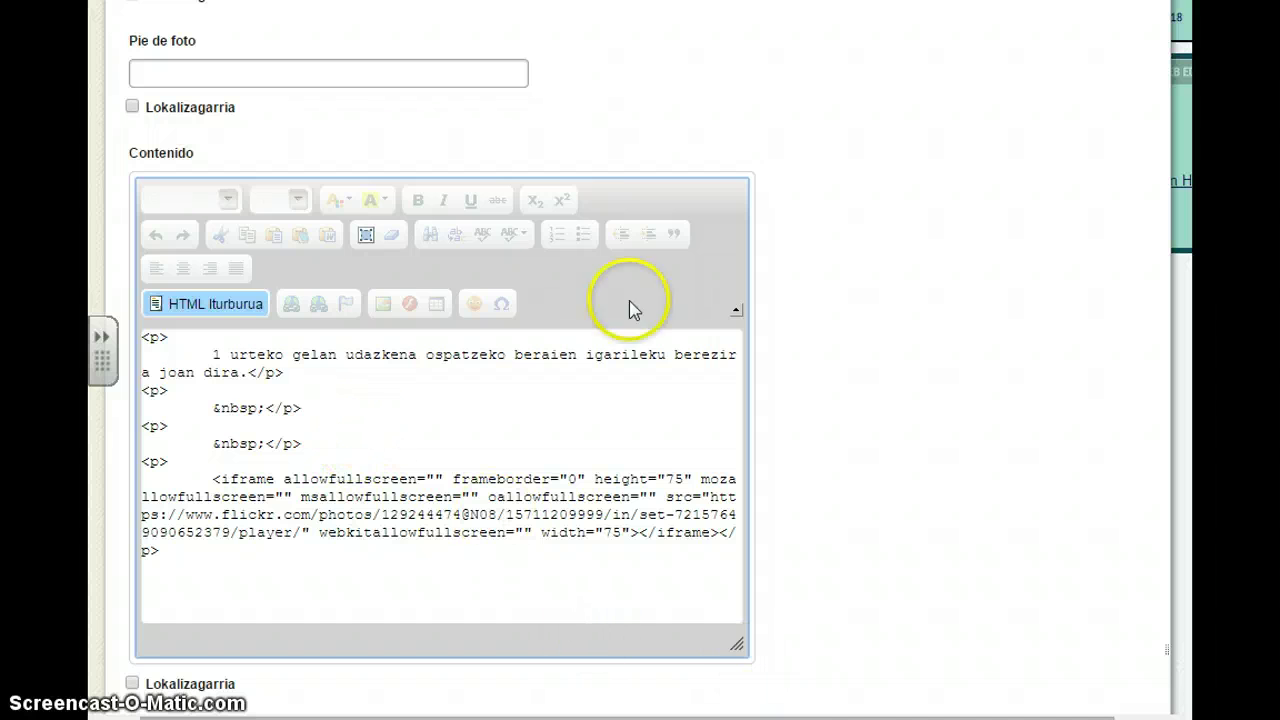
{"action": "double_click", "coordinate": [680, 479]}
{"action": "left_click", "coordinate": [684, 479]}
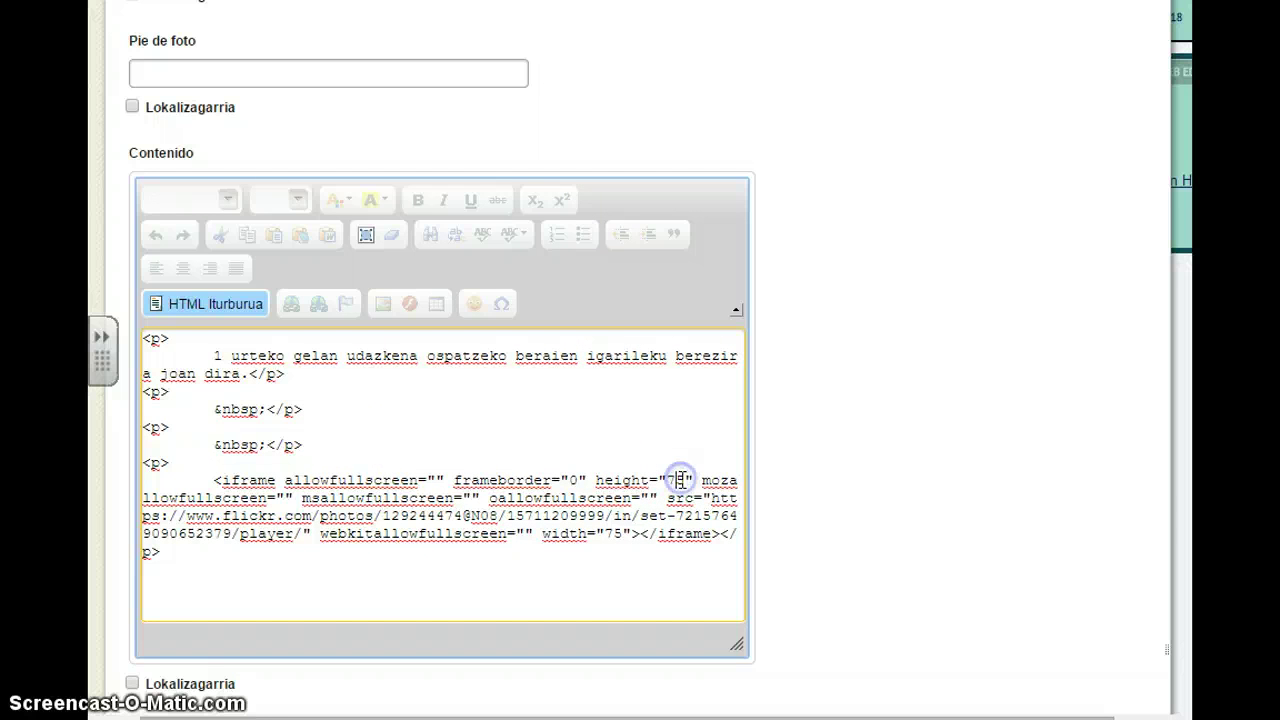
{"action": "key", "text": "BackSpace"}
{"action": "key", "text": "BackSpace"}
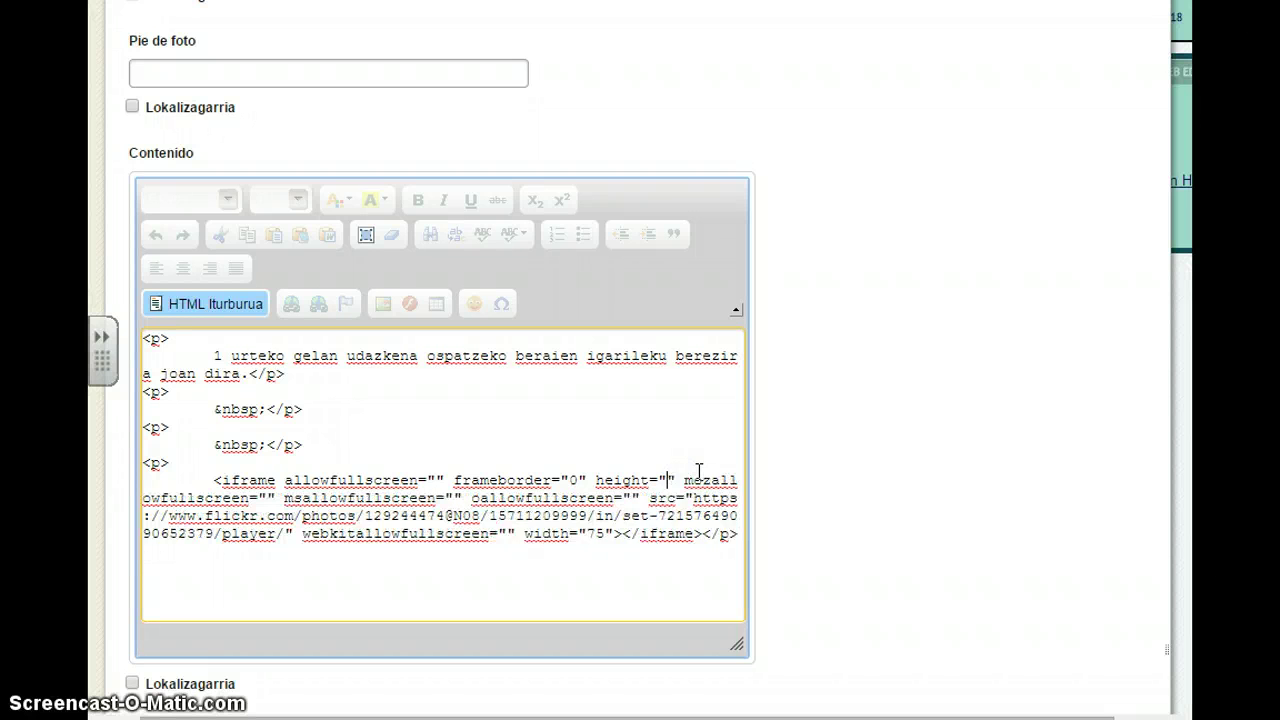
{"action": "type", "text": "250"}
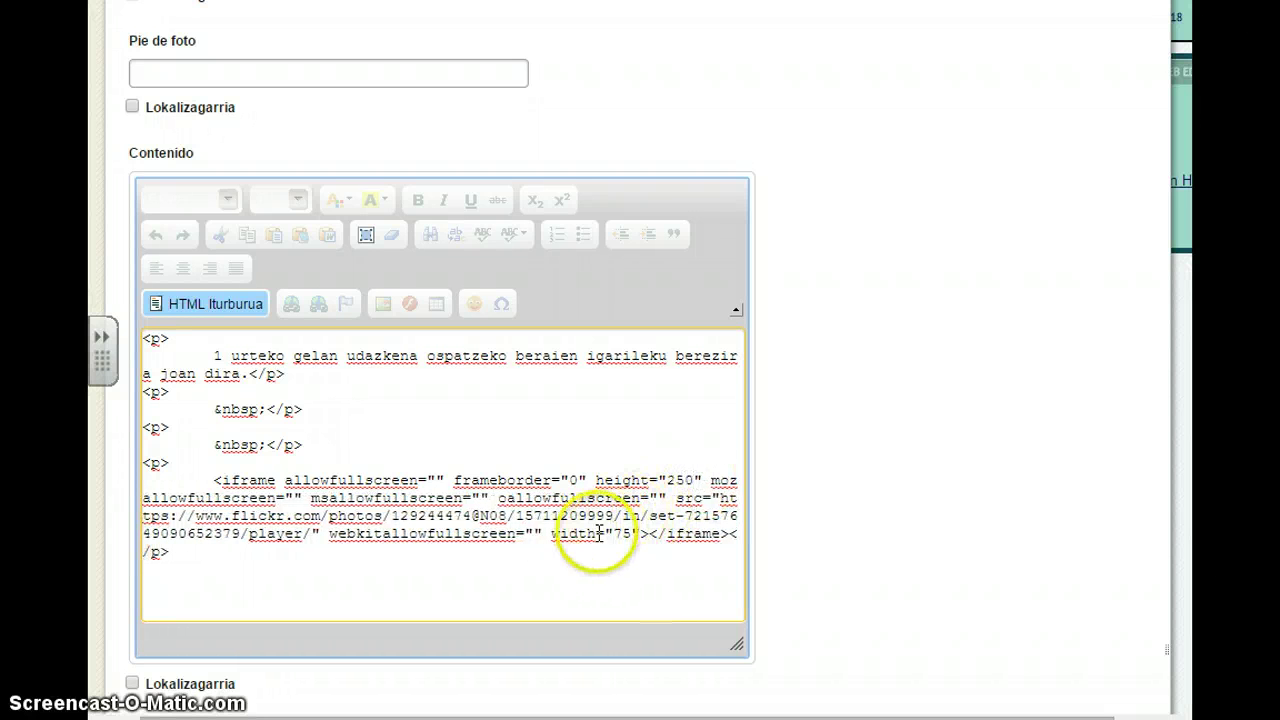
Step: Set the Flickr iframe's width to 250 in the source code and return Contenido to the visual view
{"action": "double_click", "coordinate": [627, 535]}
{"action": "left_click", "coordinate": [630, 535]}
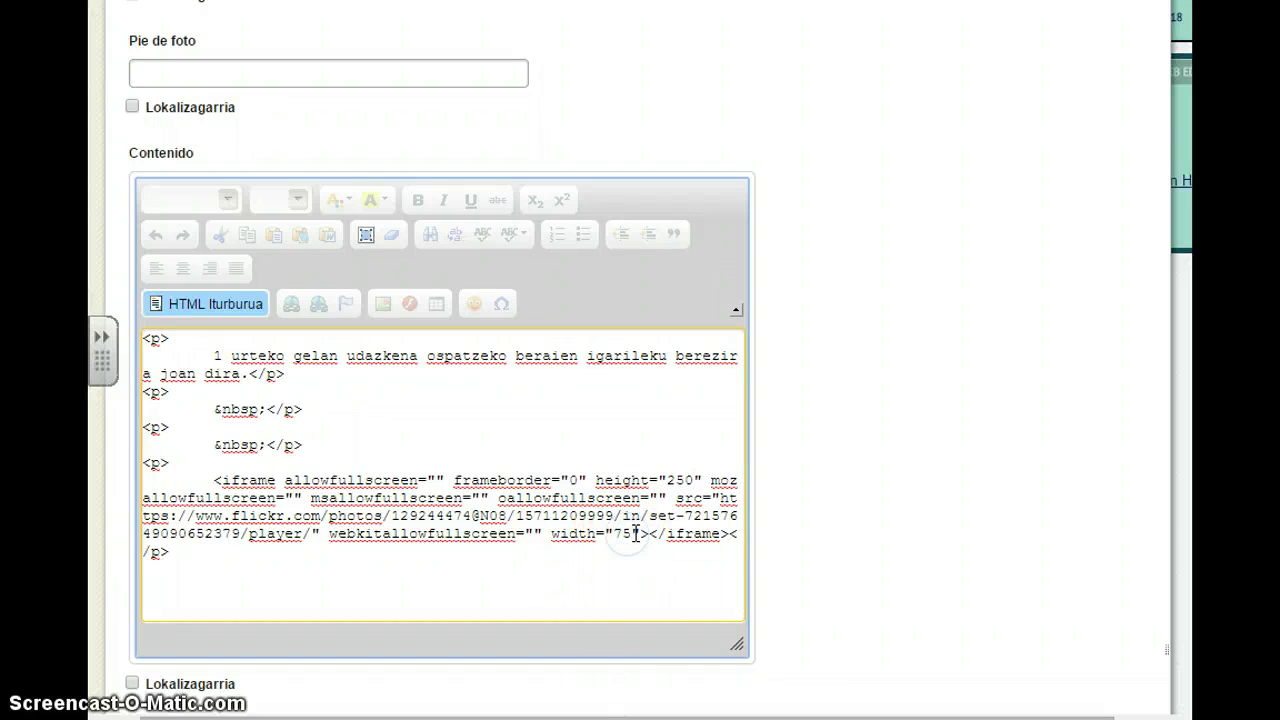
{"action": "key", "text": "BackSpace"}
{"action": "key", "text": "BackSpace"}
{"action": "type", "text": "250"}
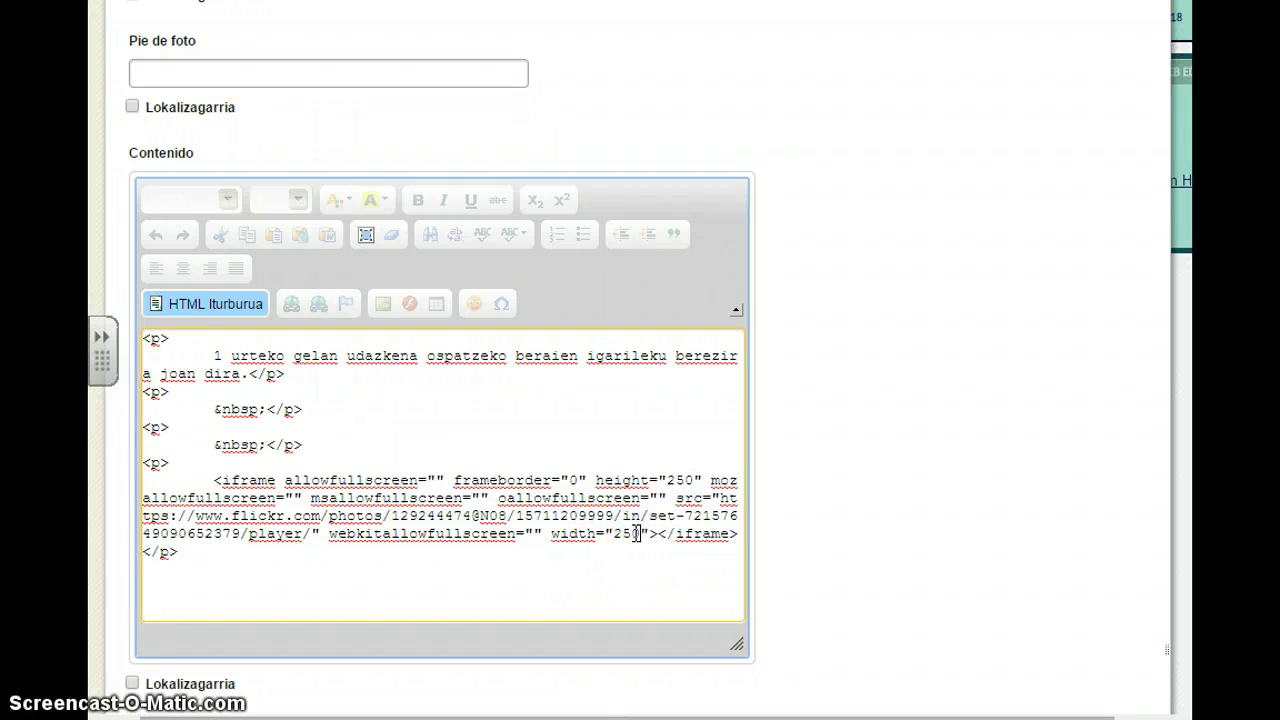
{"action": "left_click", "coordinate": [518, 556]}
{"action": "left_click", "coordinate": [182, 357]}
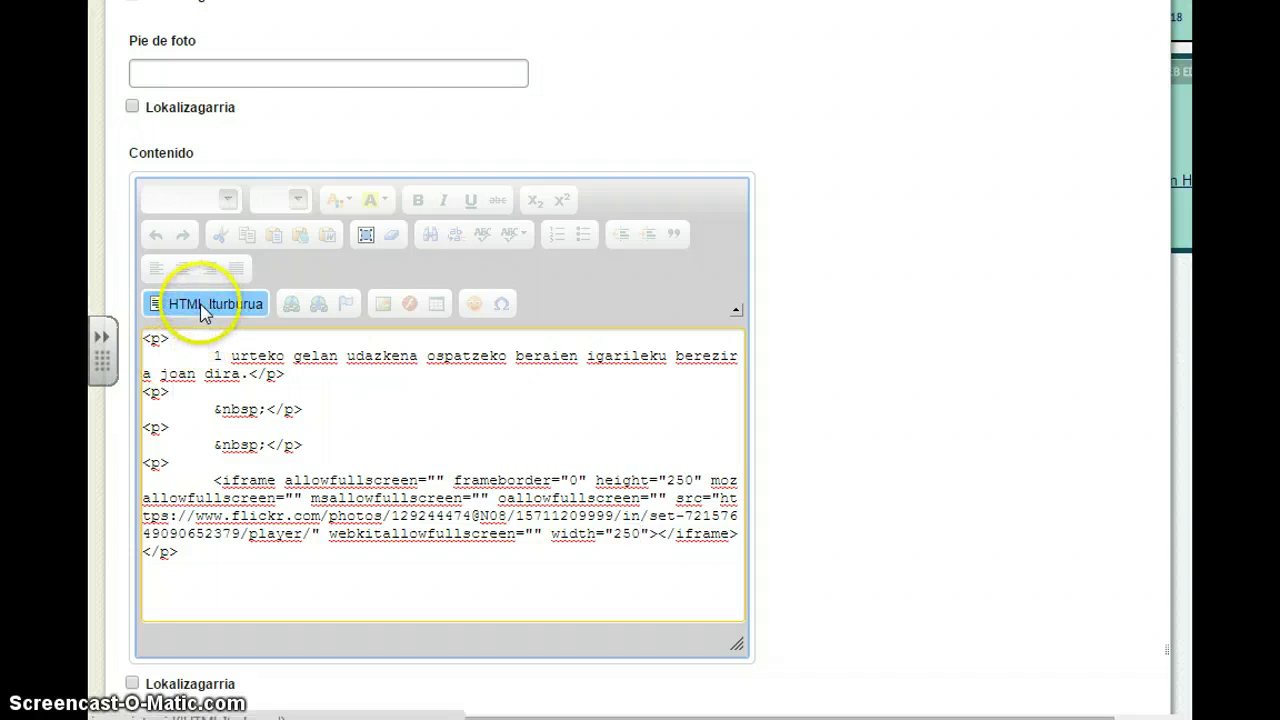
{"action": "left_click", "coordinate": [195, 313]}
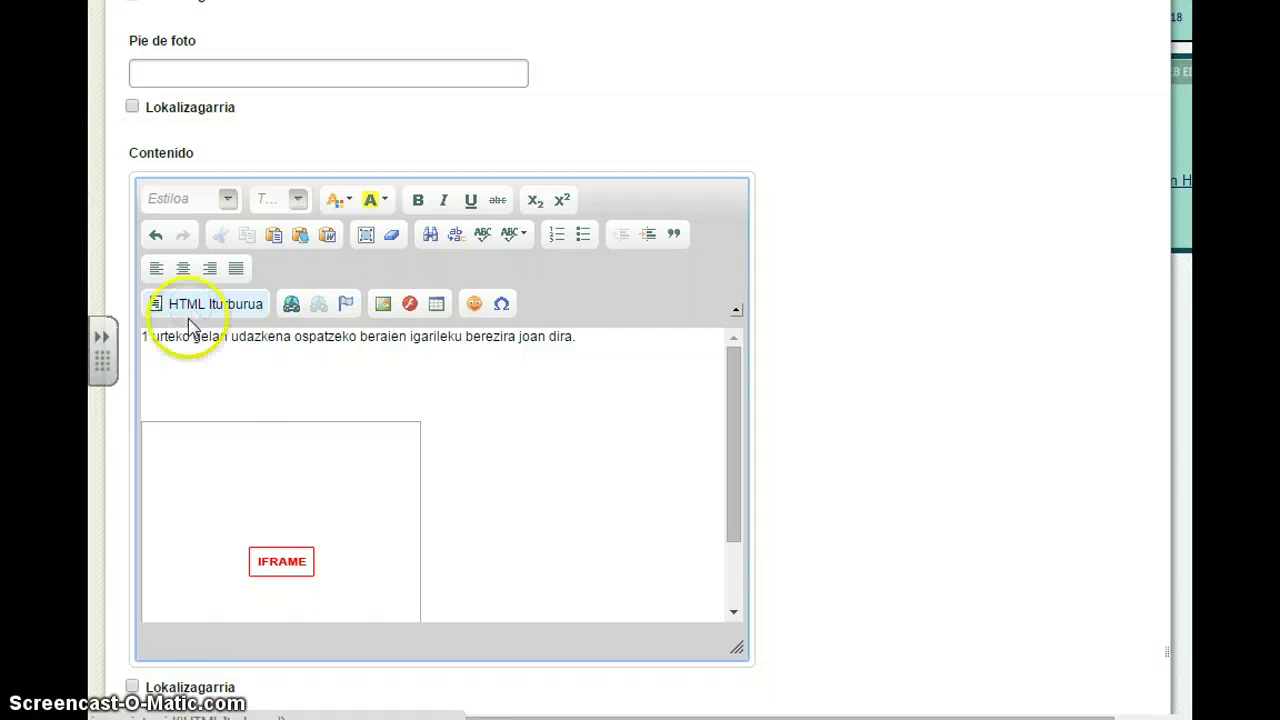
{"action": "left_click", "coordinate": [280, 503]}
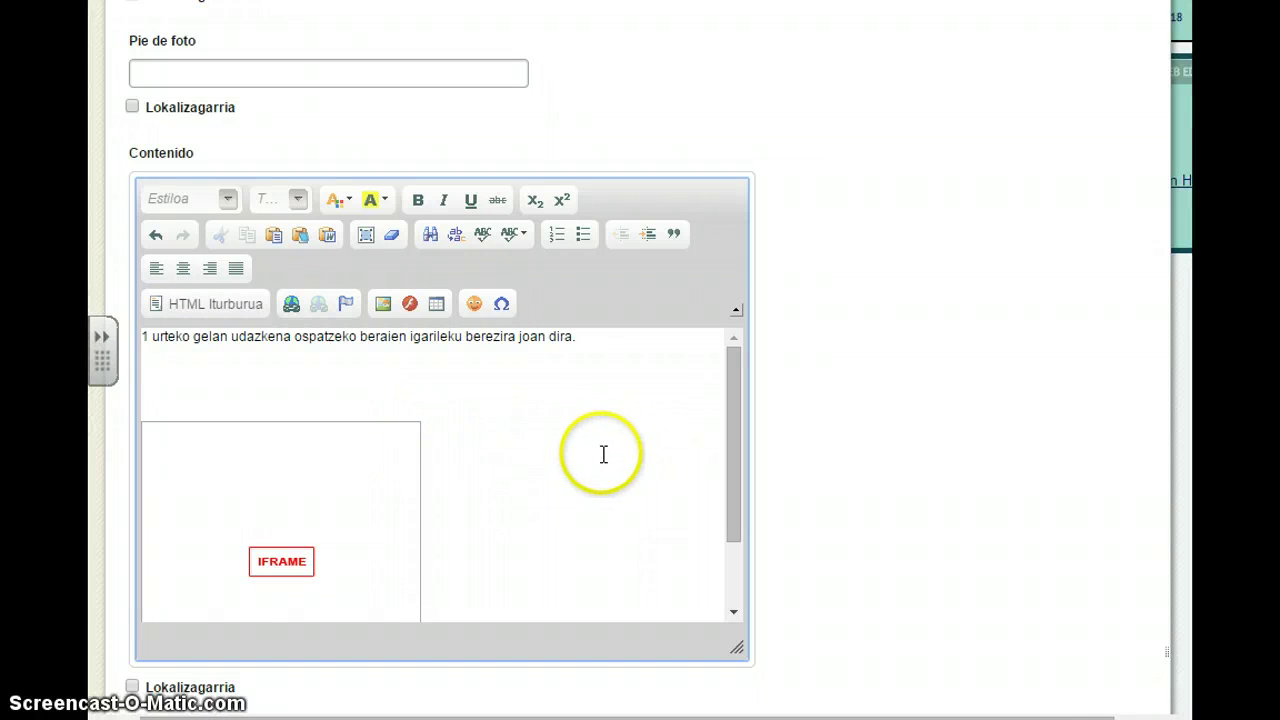
Step: Make the news item's Contenido field localizable
{"action": "scroll", "coordinate": [597, 443], "scroll_direction": "down", "scroll_amount": 4}
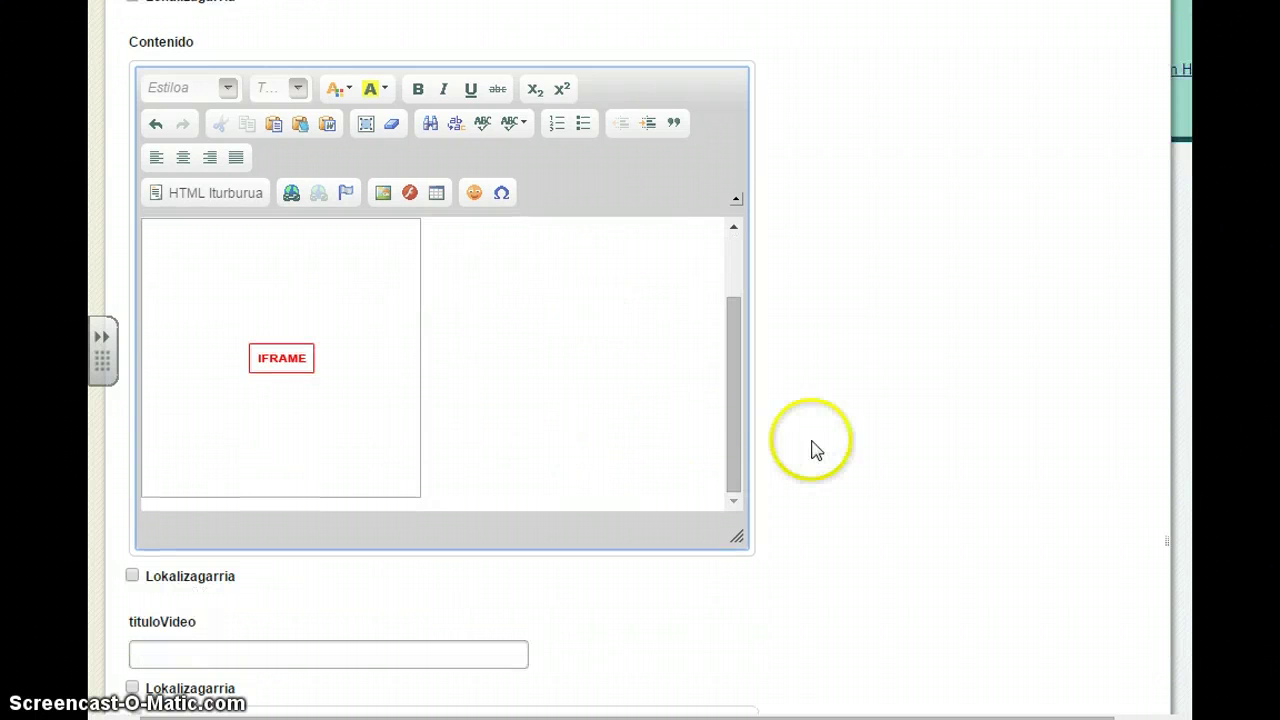
{"action": "scroll", "coordinate": [812, 448], "scroll_direction": "down", "scroll_amount": 1}
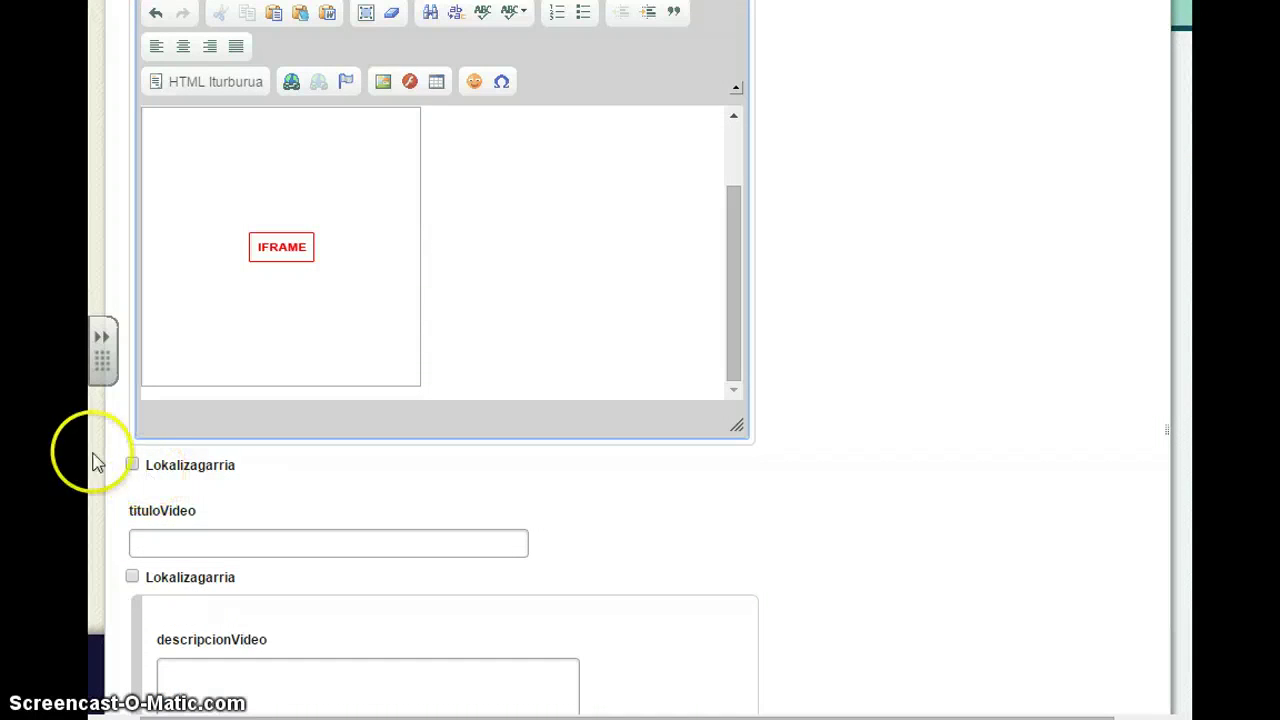
{"action": "left_click", "coordinate": [132, 466]}
Step: Enable the Twitter and Facebook links for the news item and make both settings localizable
{"action": "scroll", "coordinate": [277, 463], "scroll_direction": "down", "scroll_amount": 5}
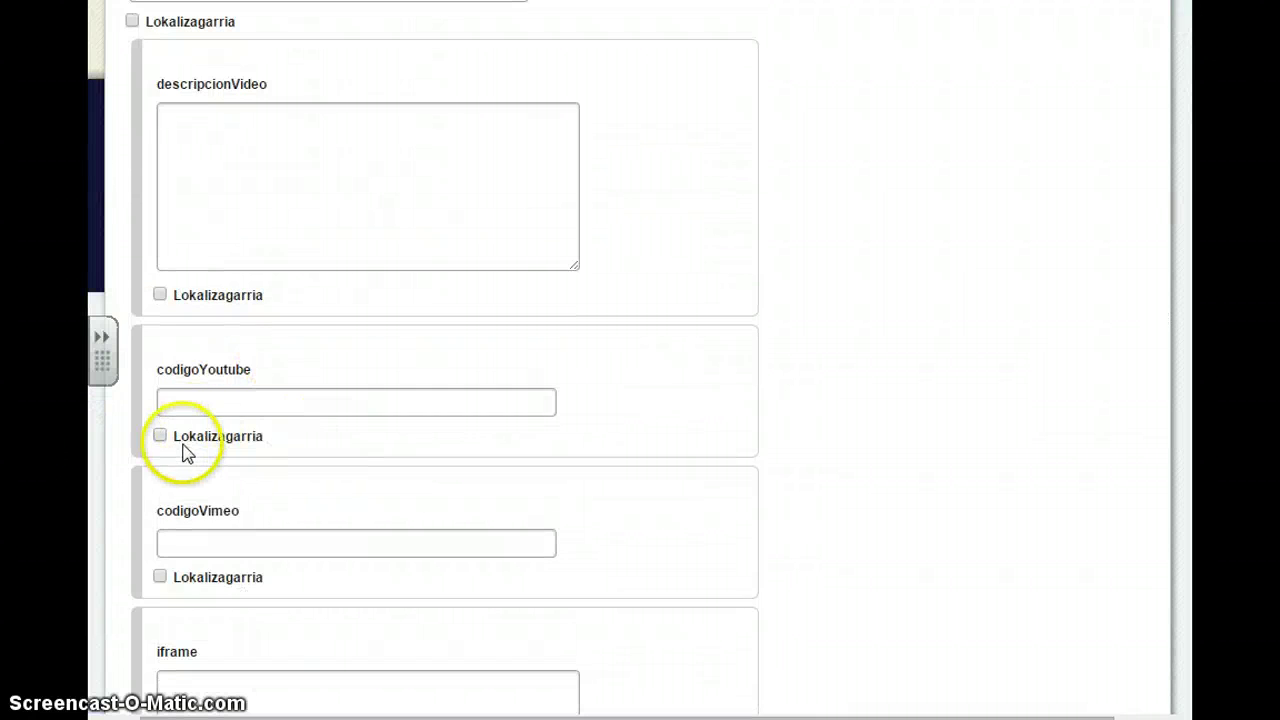
{"action": "scroll", "coordinate": [183, 449], "scroll_direction": "down", "scroll_amount": 2}
{"action": "scroll", "coordinate": [189, 451], "scroll_direction": "down", "scroll_amount": 3}
{"action": "scroll", "coordinate": [192, 452], "scroll_direction": "down", "scroll_amount": 1}
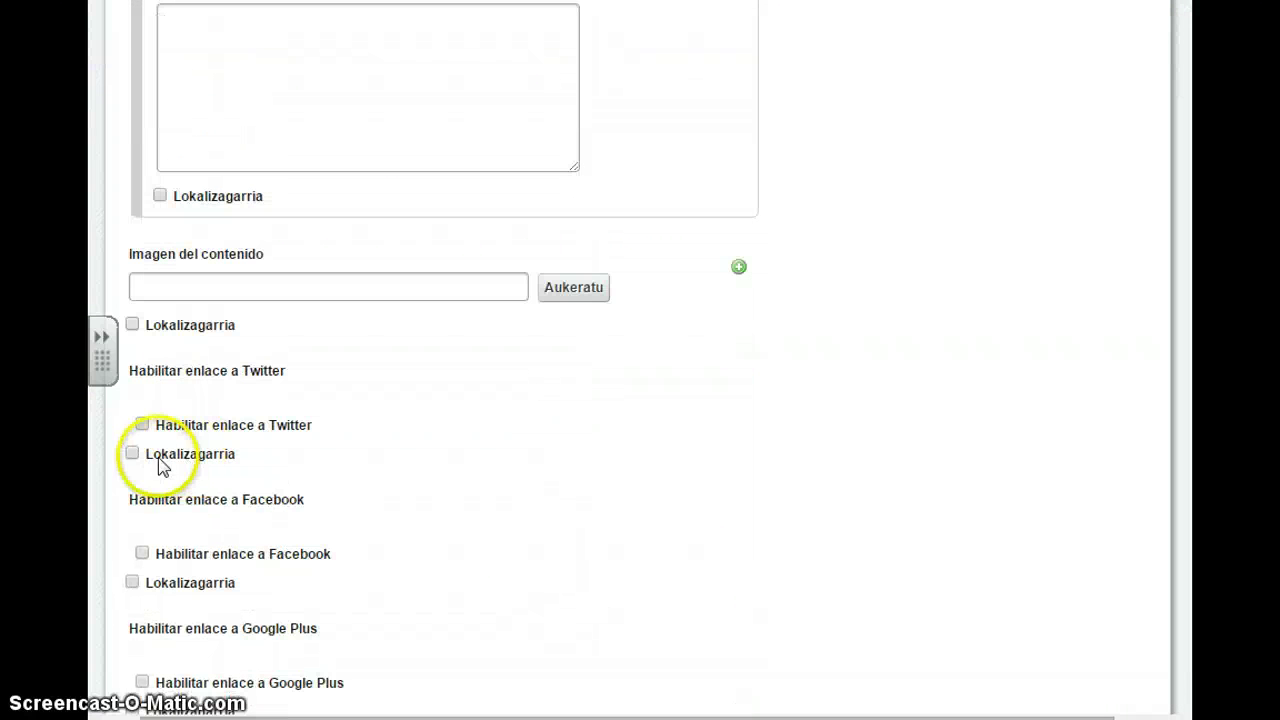
{"action": "left_click", "coordinate": [142, 425]}
{"action": "left_click", "coordinate": [133, 455]}
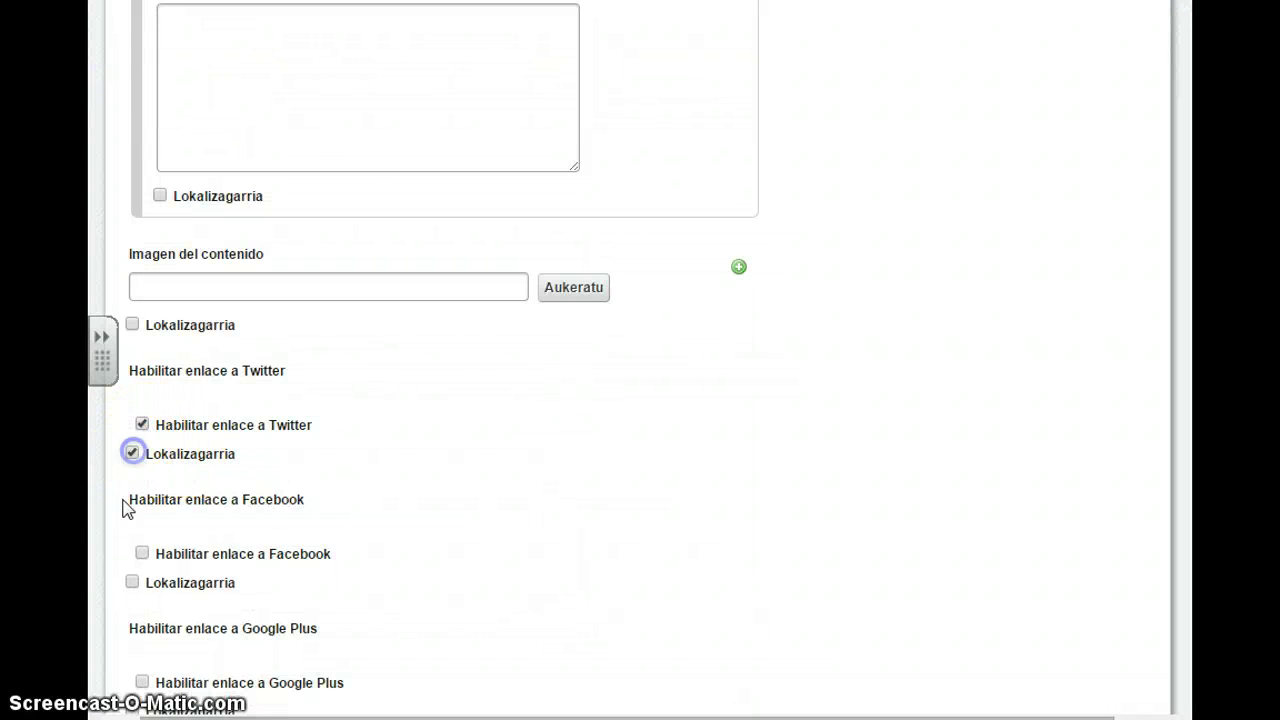
{"action": "left_click", "coordinate": [141, 554]}
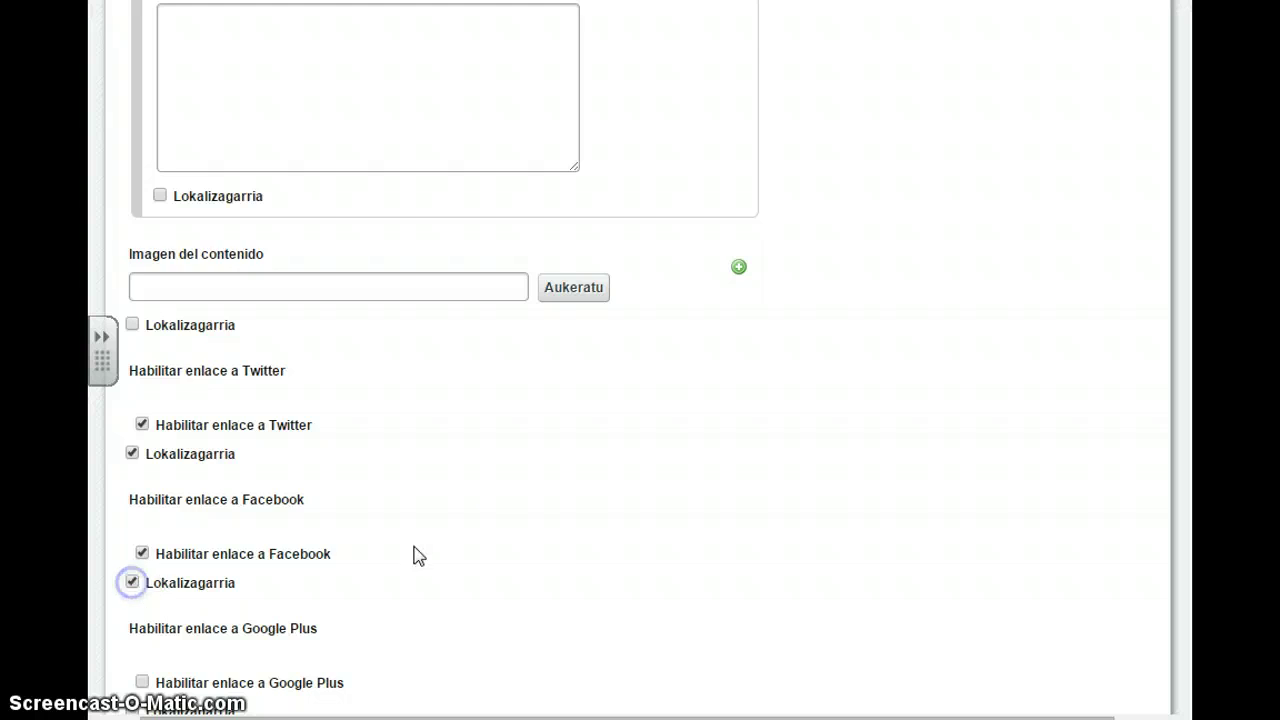
{"action": "scroll", "coordinate": [520, 528], "scroll_direction": "down", "scroll_amount": 1}
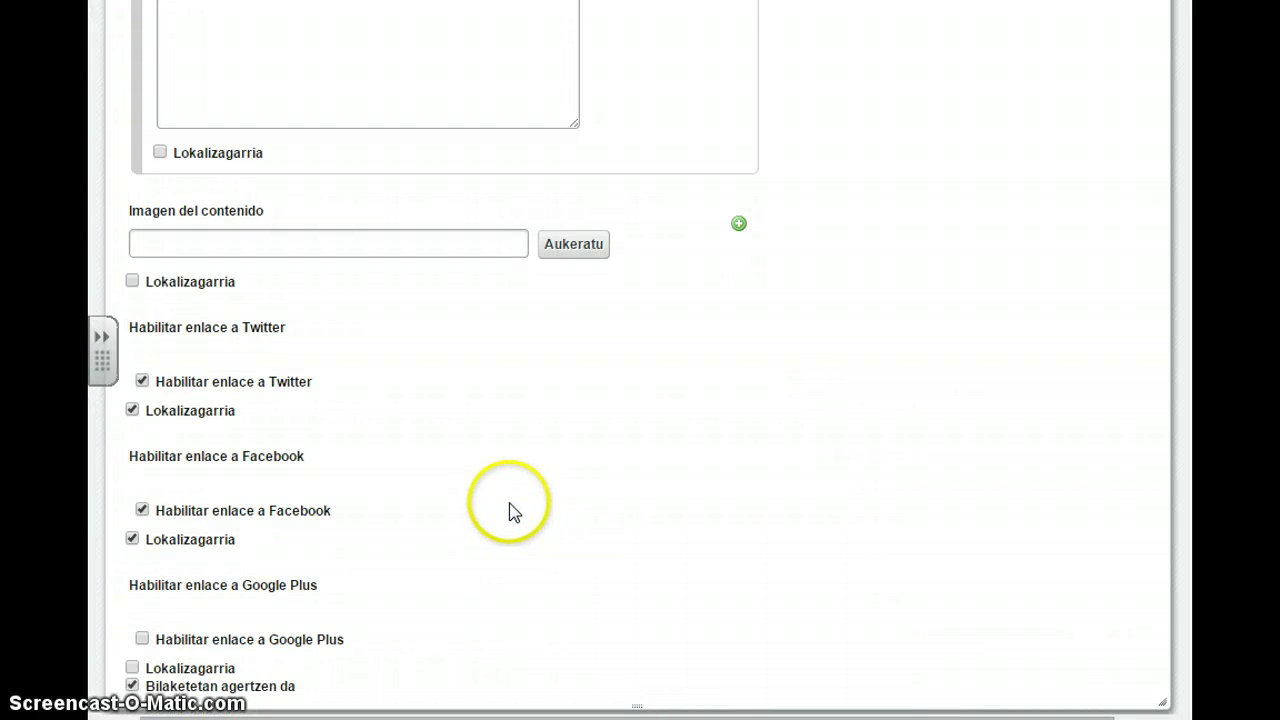
Step: Review the completed news item fields and save the item as a draft
{"action": "scroll", "coordinate": [510, 500], "scroll_direction": "up", "scroll_amount": 15}
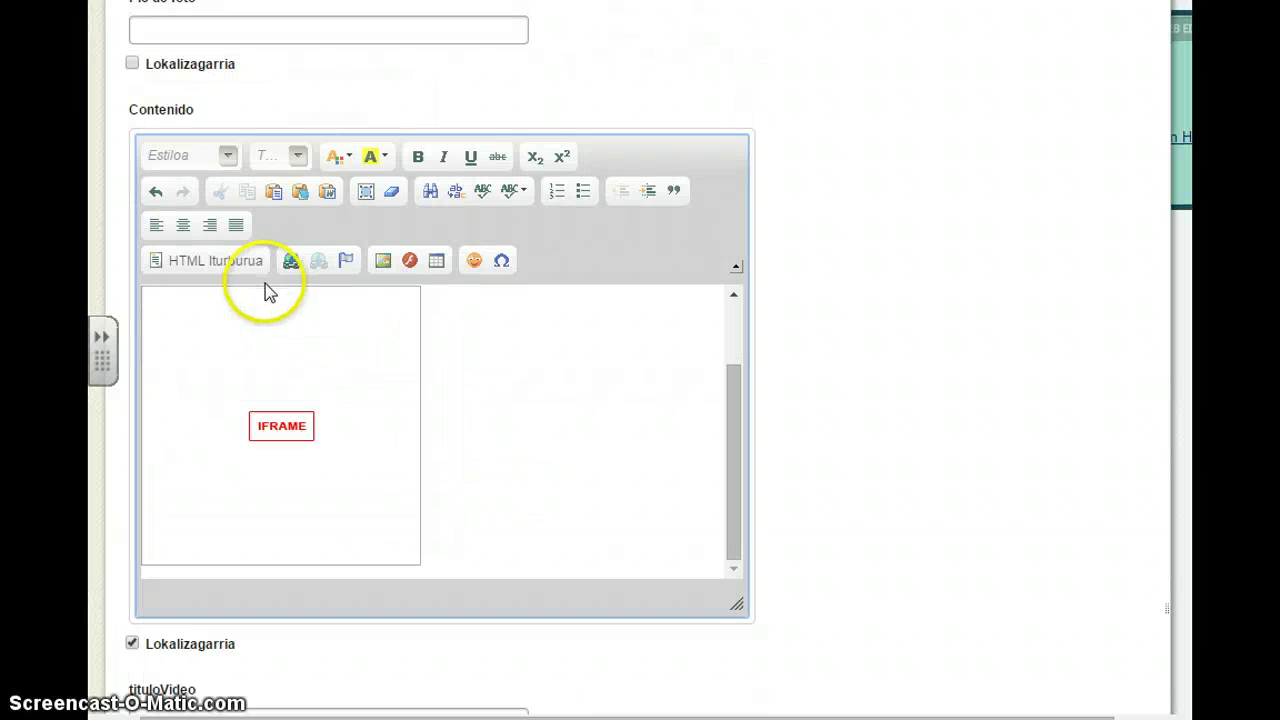
{"action": "scroll", "coordinate": [517, 443], "scroll_direction": "up", "scroll_amount": 5}
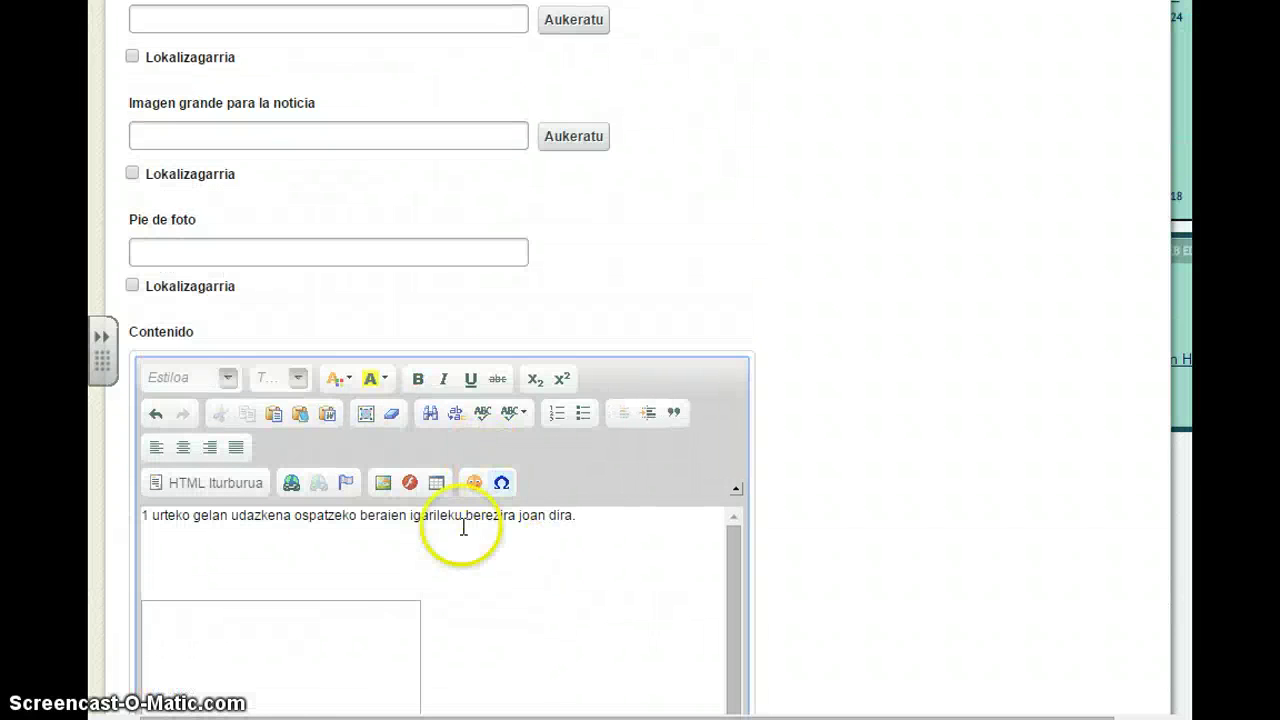
{"action": "scroll", "coordinate": [786, 375], "scroll_direction": "up", "scroll_amount": 10}
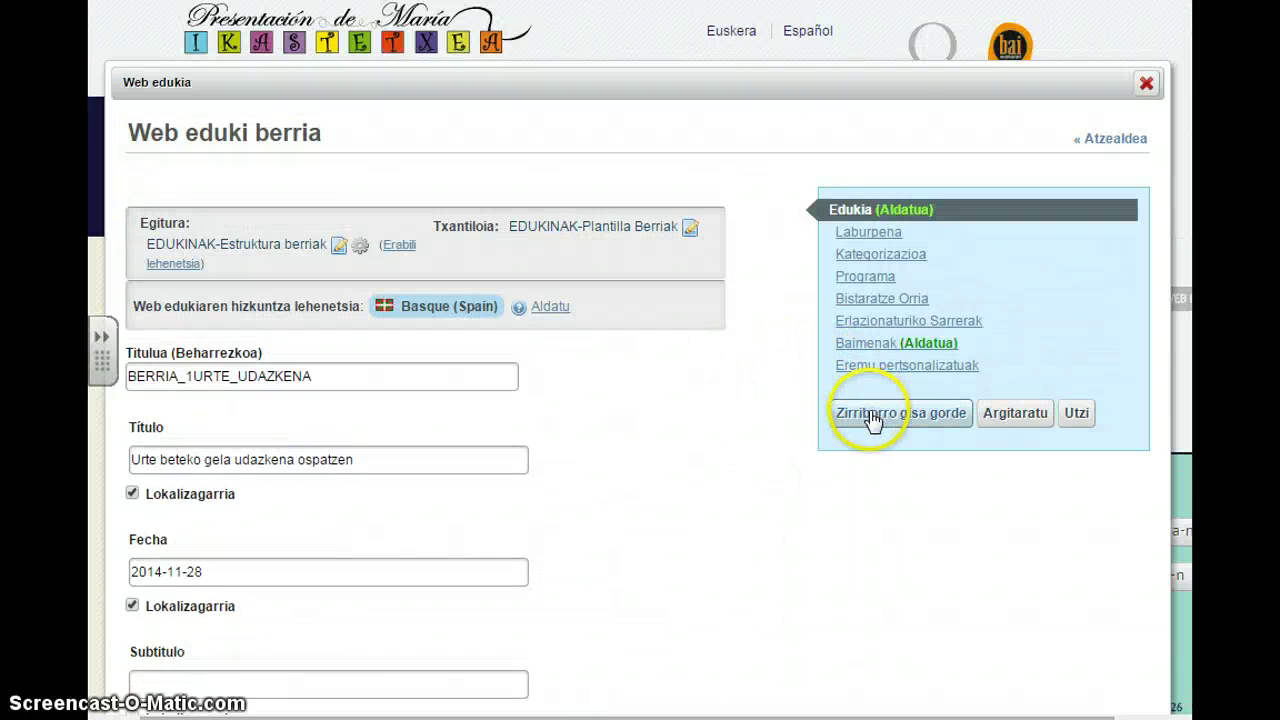
{"action": "left_click", "coordinate": [872, 418]}
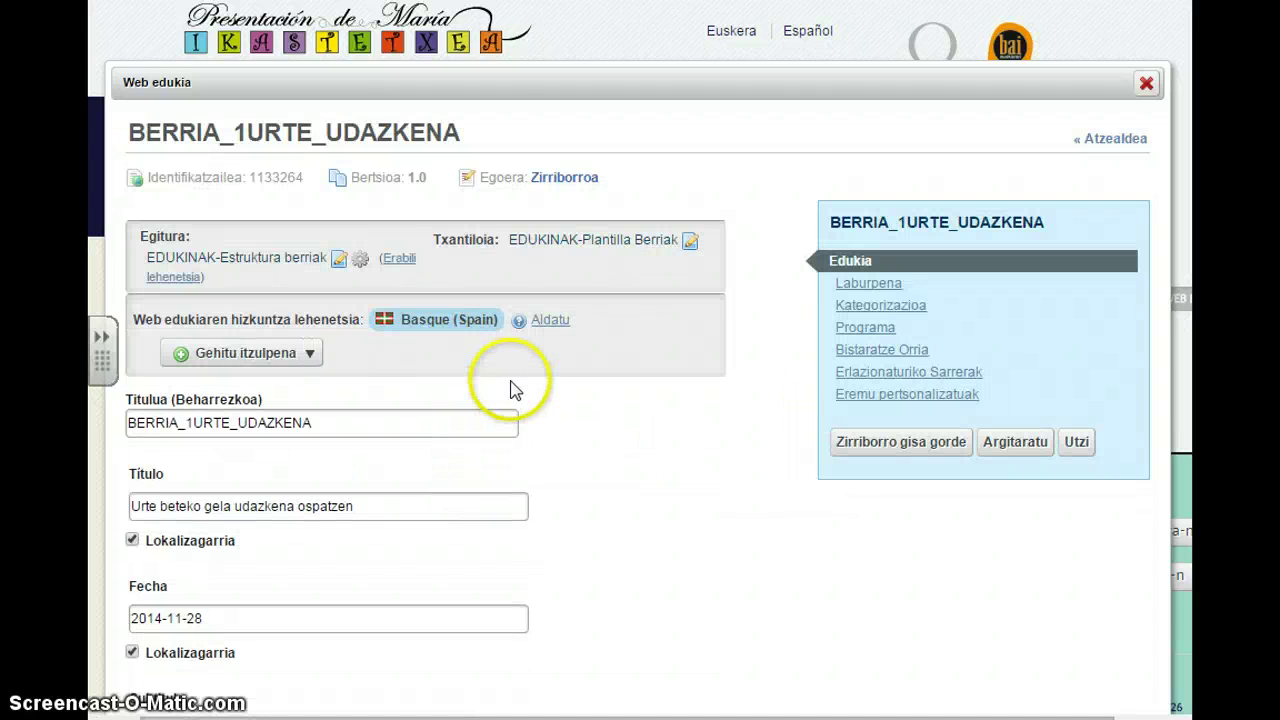
Step: Add a Spanish (Spain) translation to the BERRIA_1URTE_UDAZKENA news item
{"action": "left_click", "coordinate": [310, 356]}
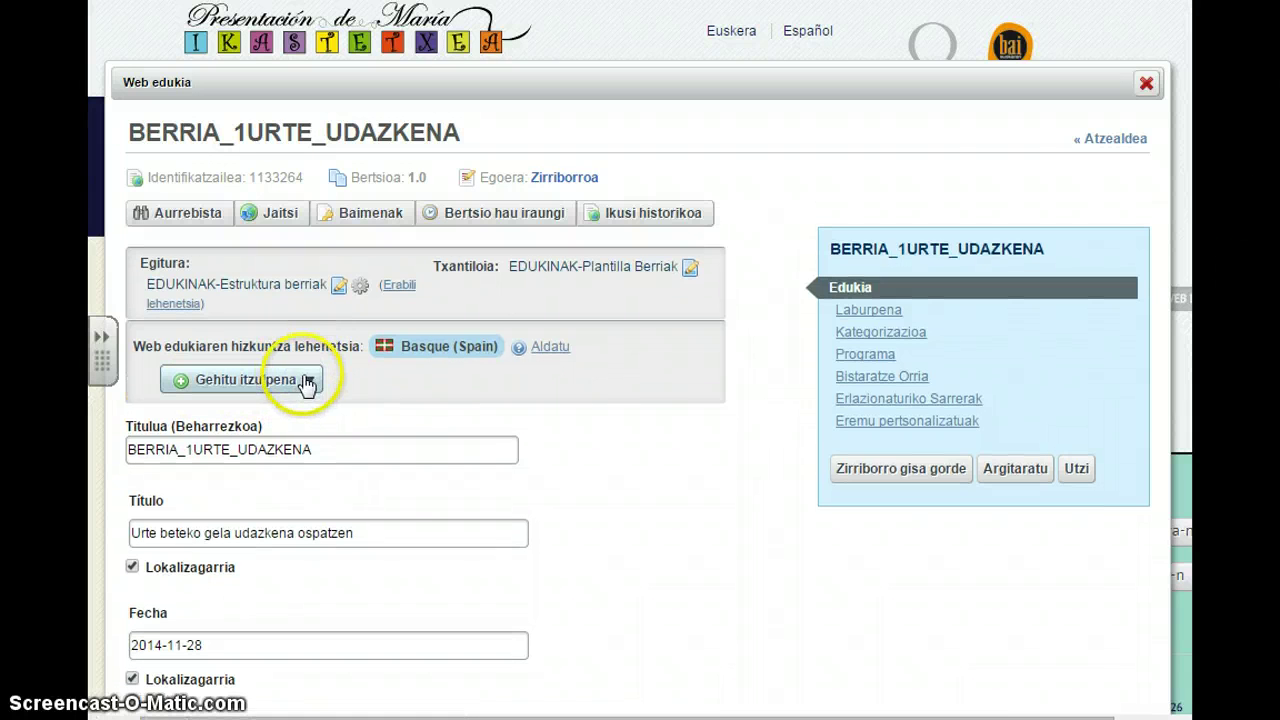
{"action": "left_click", "coordinate": [309, 382]}
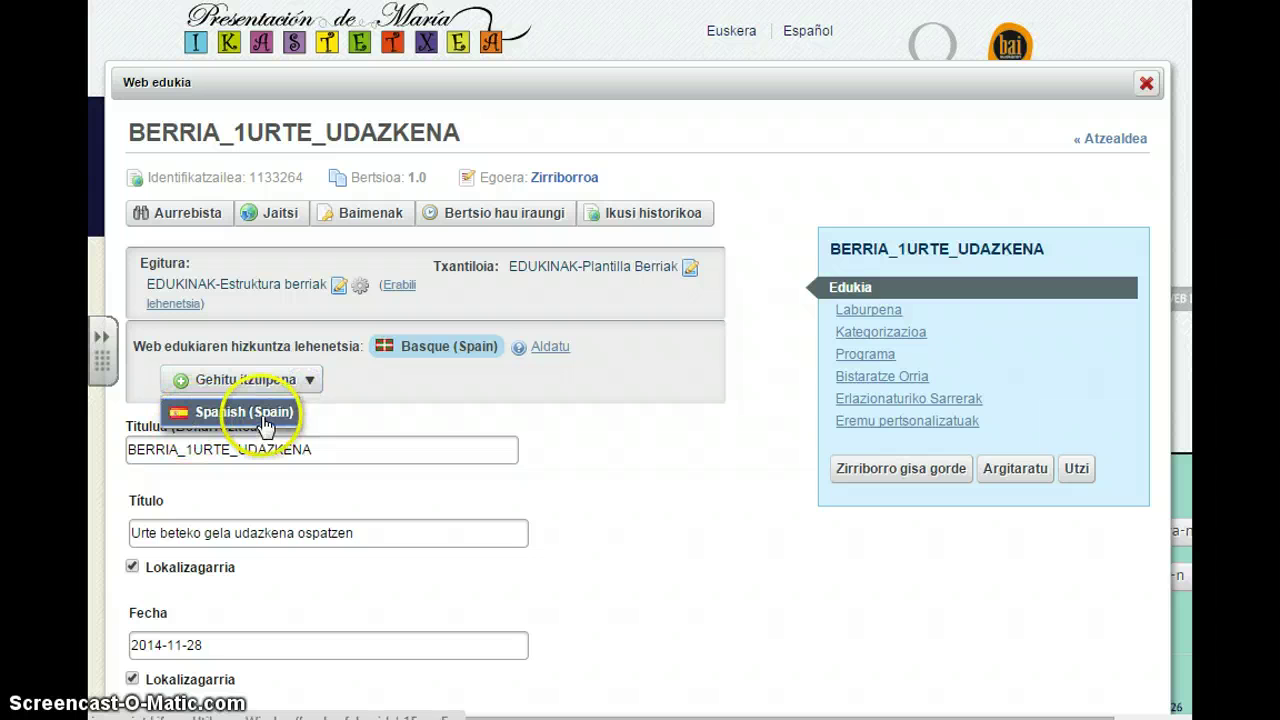
{"action": "left_click", "coordinate": [244, 412]}
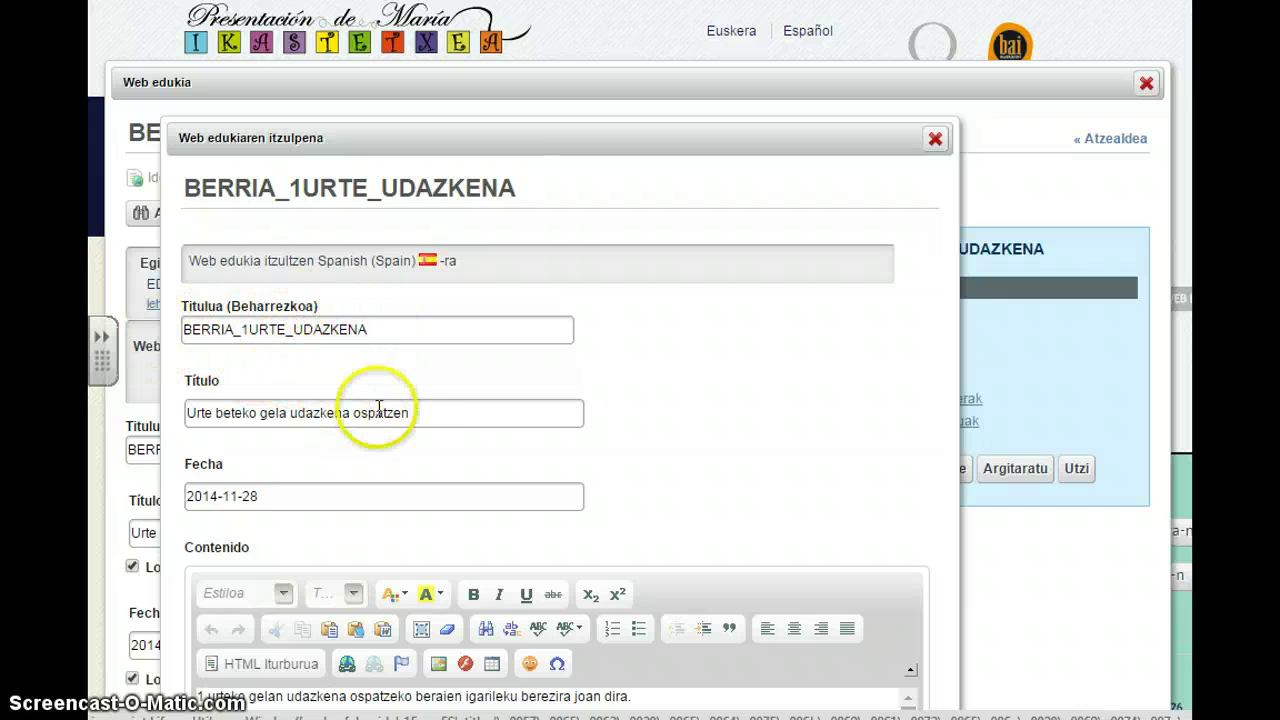
Step: Set the translation's Título to "Celebrando el otoño en el aula de 1 año." and its Fecha to 28-11-2014
{"action": "left_click_drag", "start_coordinate": [412, 412], "coordinate": [166, 437]}
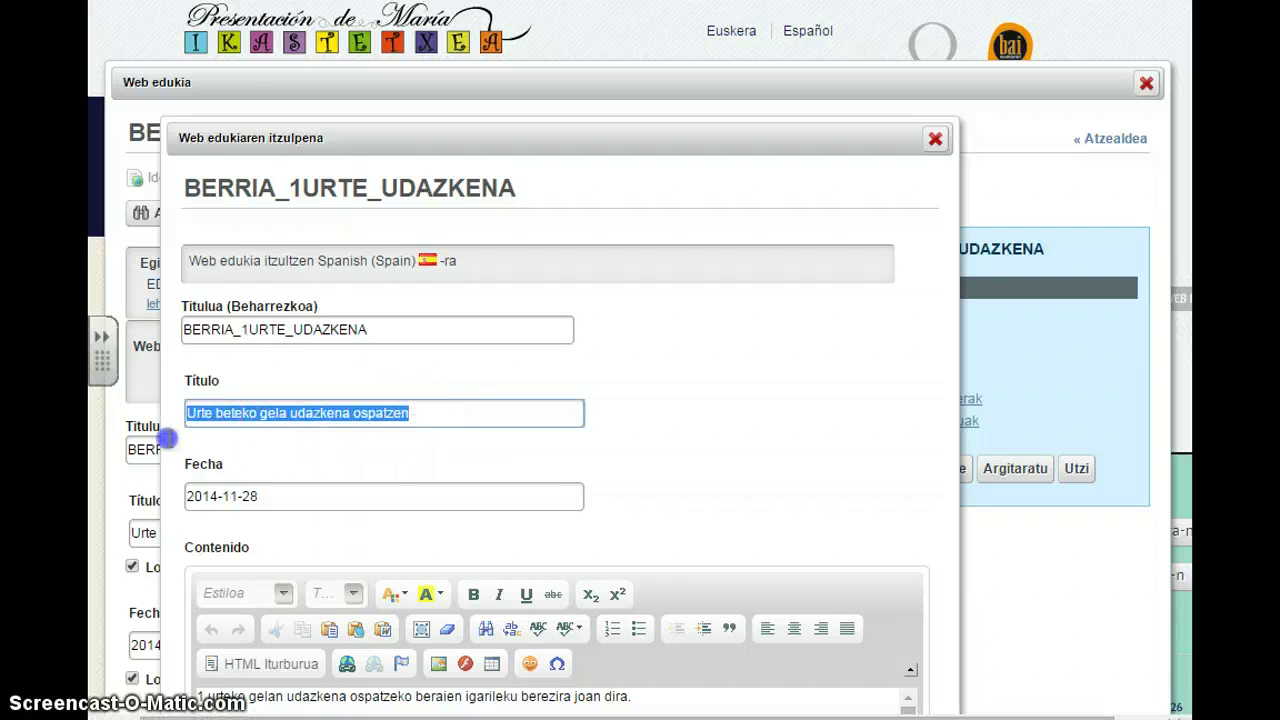
{"action": "type", "text": "K"}
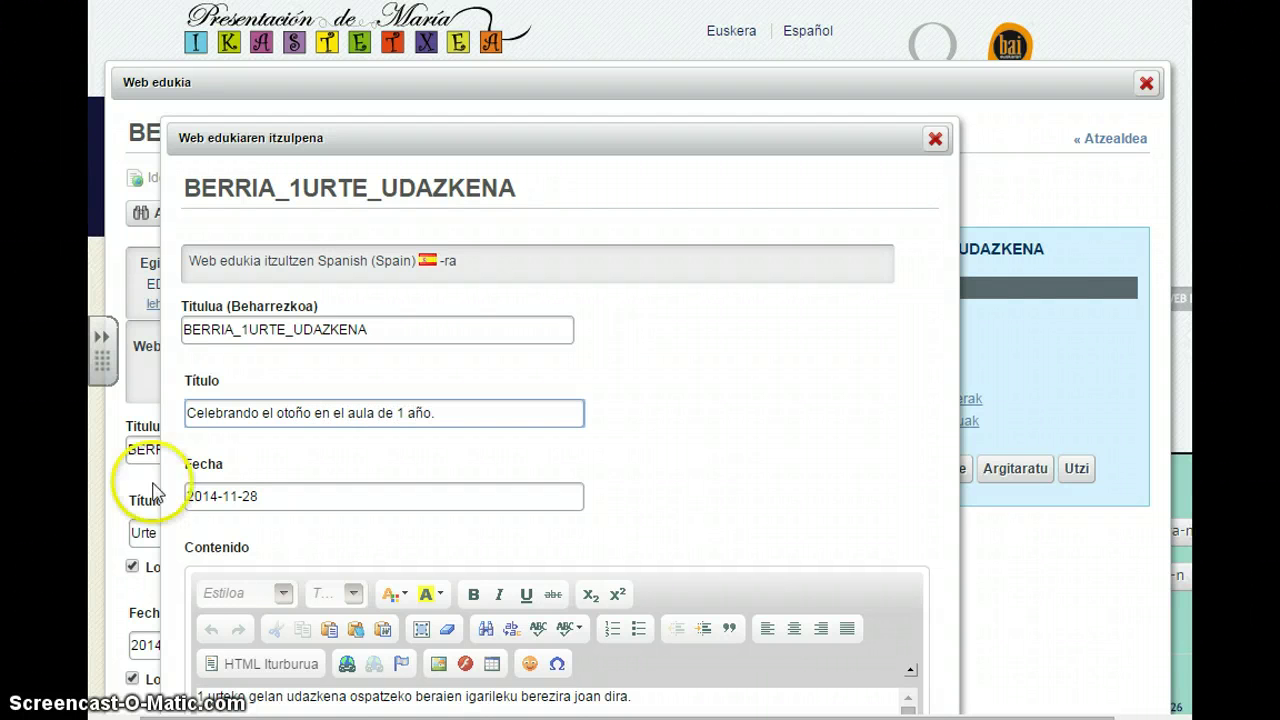
{"action": "left_click", "coordinate": [277, 489]}
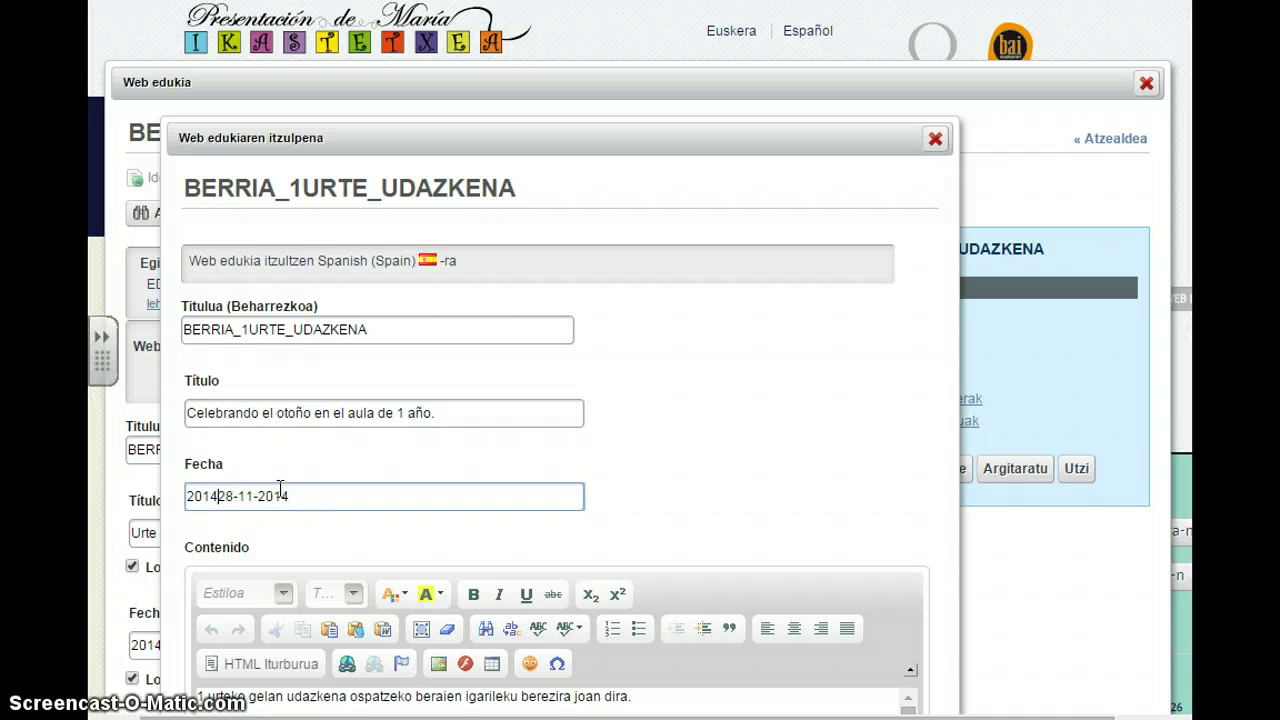
Step: Replace the Basque sentence in the translation's Contenido with "Los alumnos y alumnas de 1 año celebraron el otoño en una piscina muy especial"
{"action": "scroll", "coordinate": [372, 447], "scroll_direction": "down", "scroll_amount": 3}
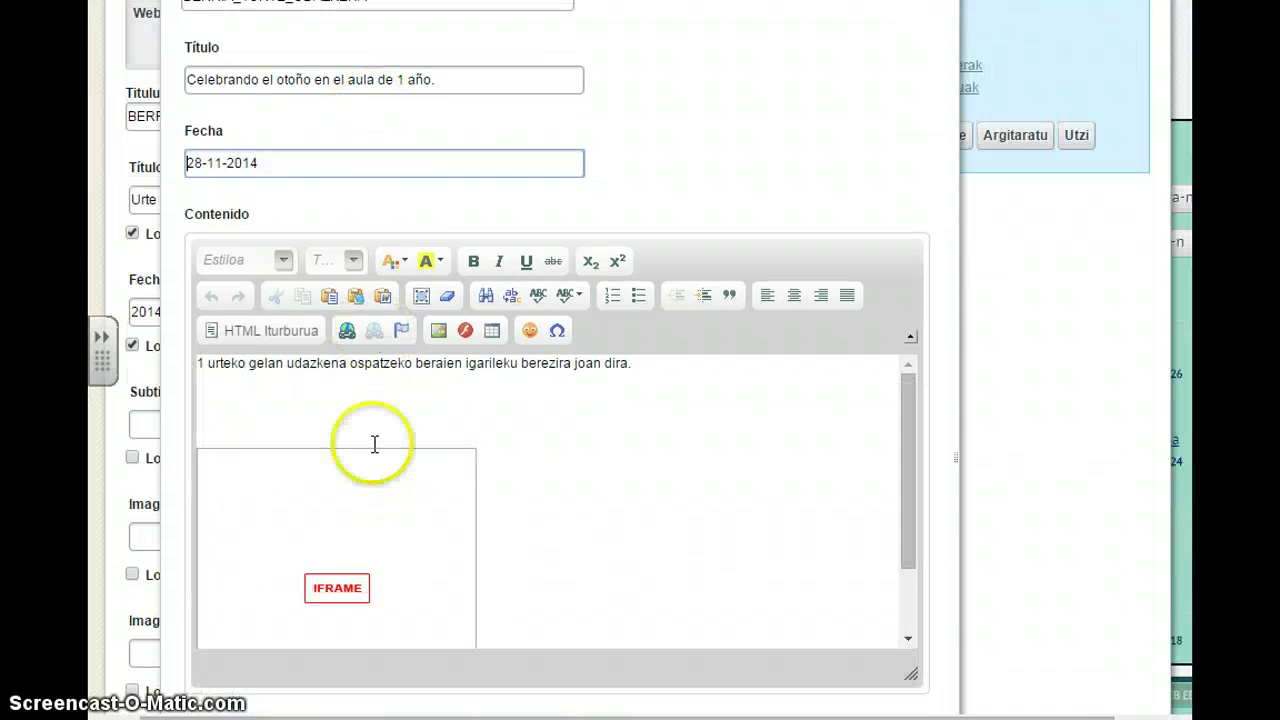
{"action": "left_click", "coordinate": [226, 400]}
{"action": "left_click", "coordinate": [659, 371]}
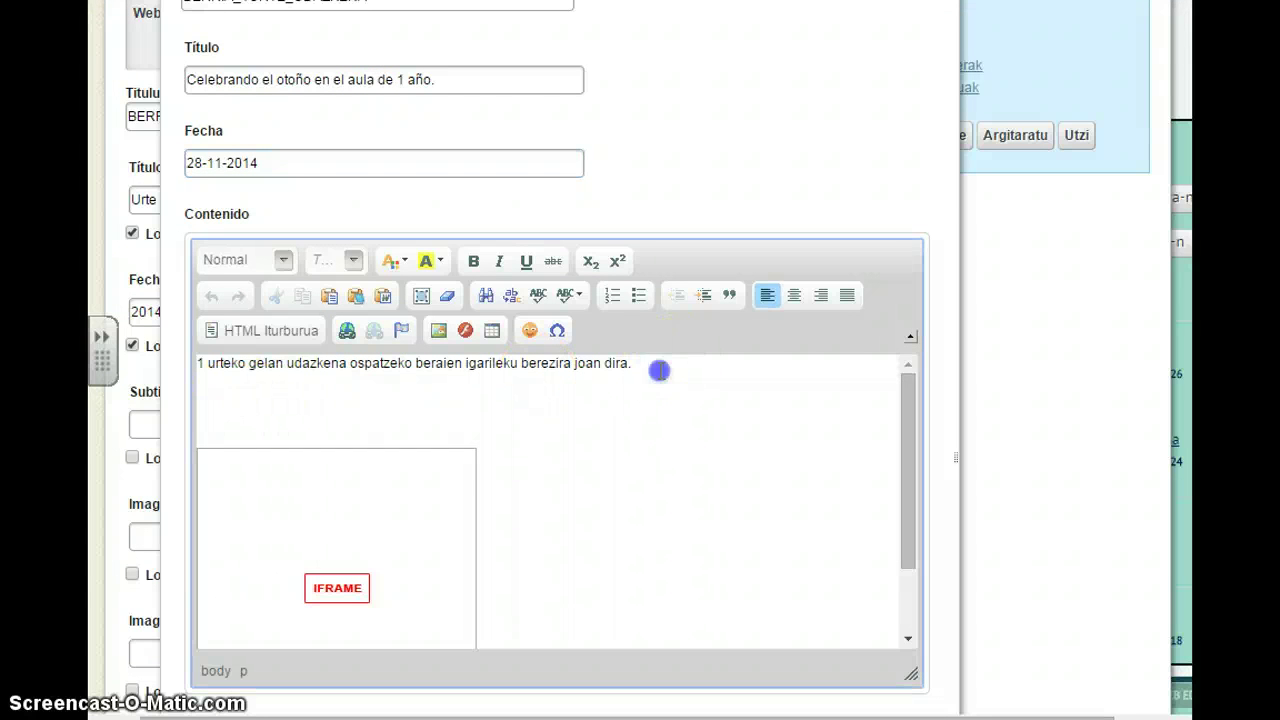
{"action": "key", "text": "Return"}
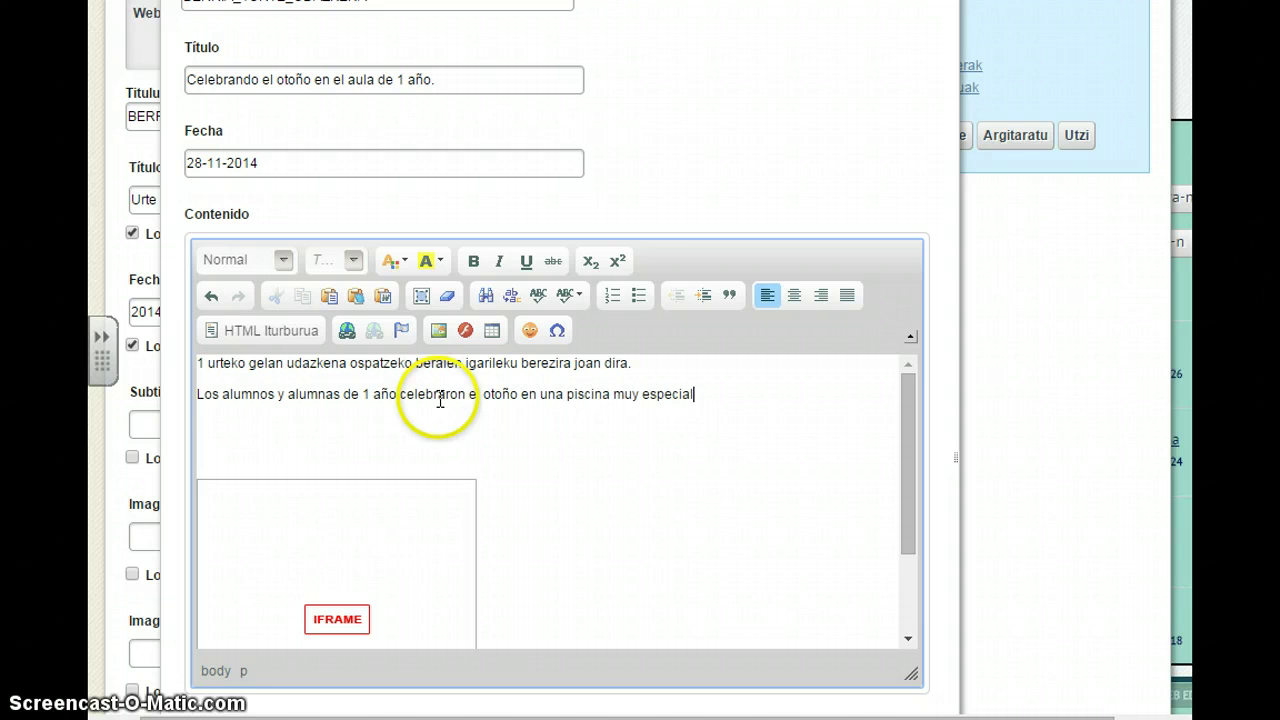
{"action": "left_click_drag", "start_coordinate": [666, 360], "coordinate": [214, 363]}
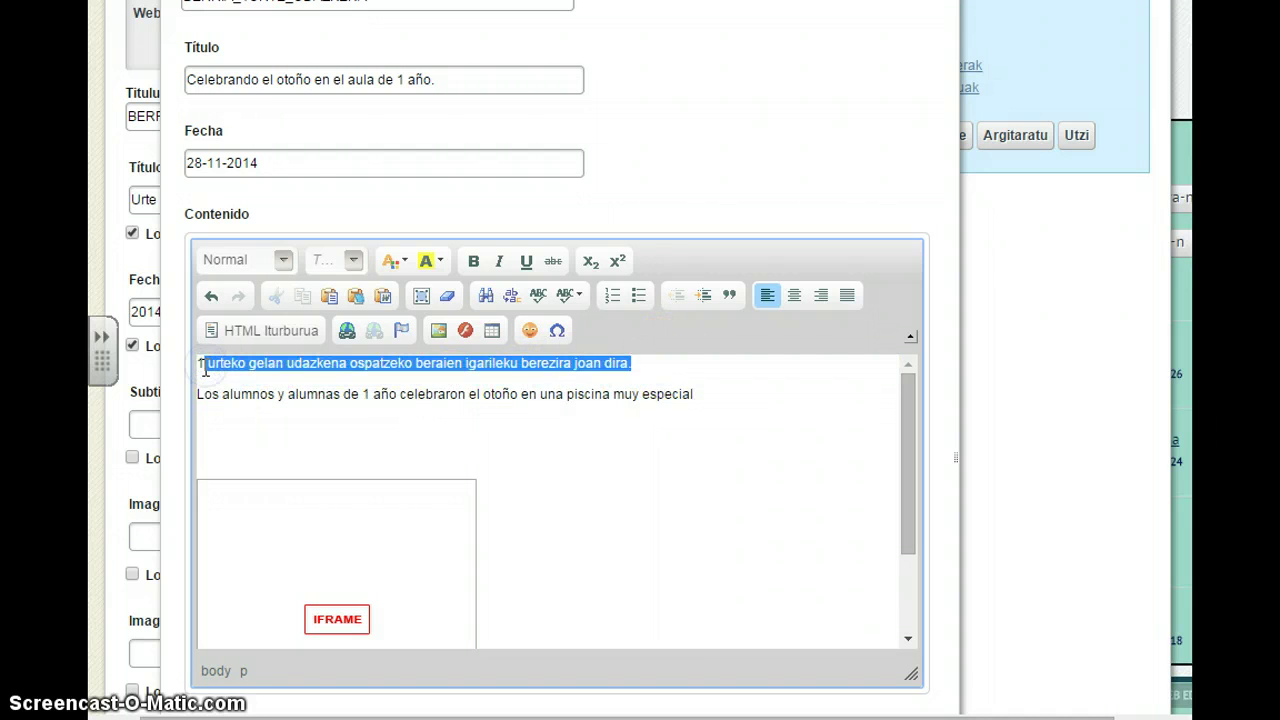
{"action": "key", "text": "BackSpace"}
{"action": "key", "text": "BackSpace"}
{"action": "scroll", "coordinate": [606, 443], "scroll_direction": "down", "scroll_amount": 5}
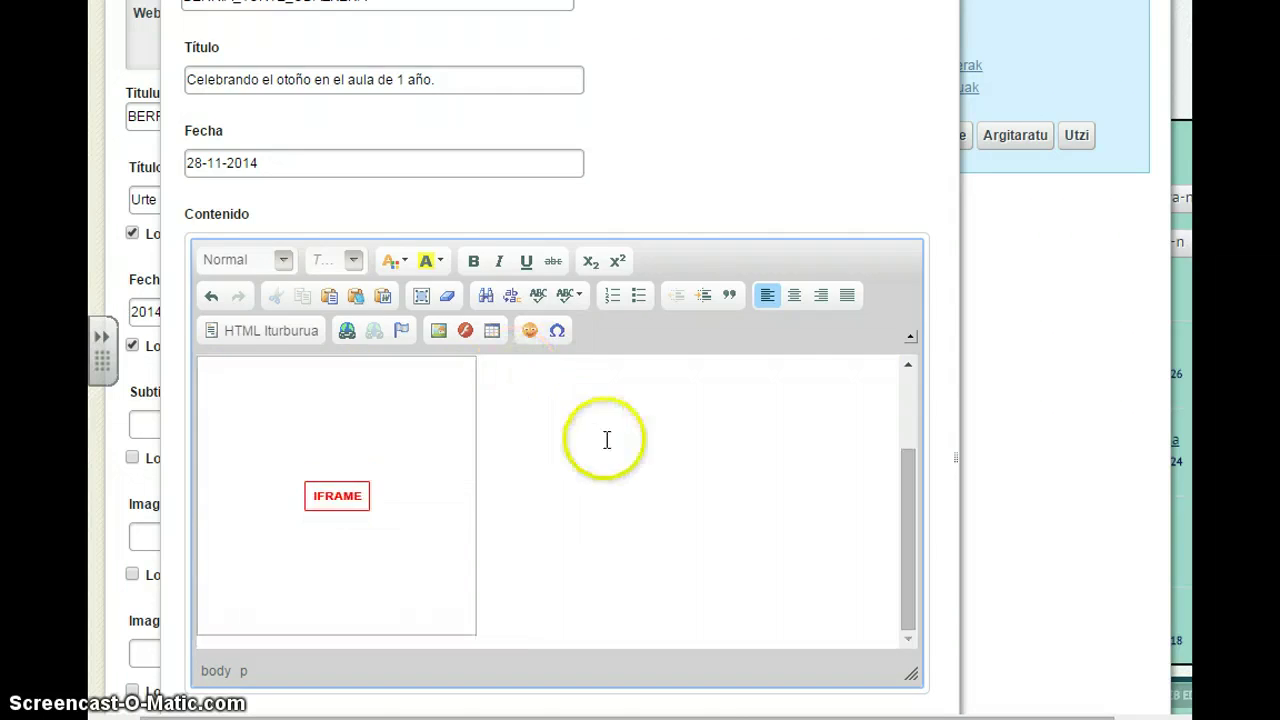
Step: Save the Spanish translation and publish the news item
{"action": "scroll", "coordinate": [500, 460], "scroll_direction": "down", "scroll_amount": 2}
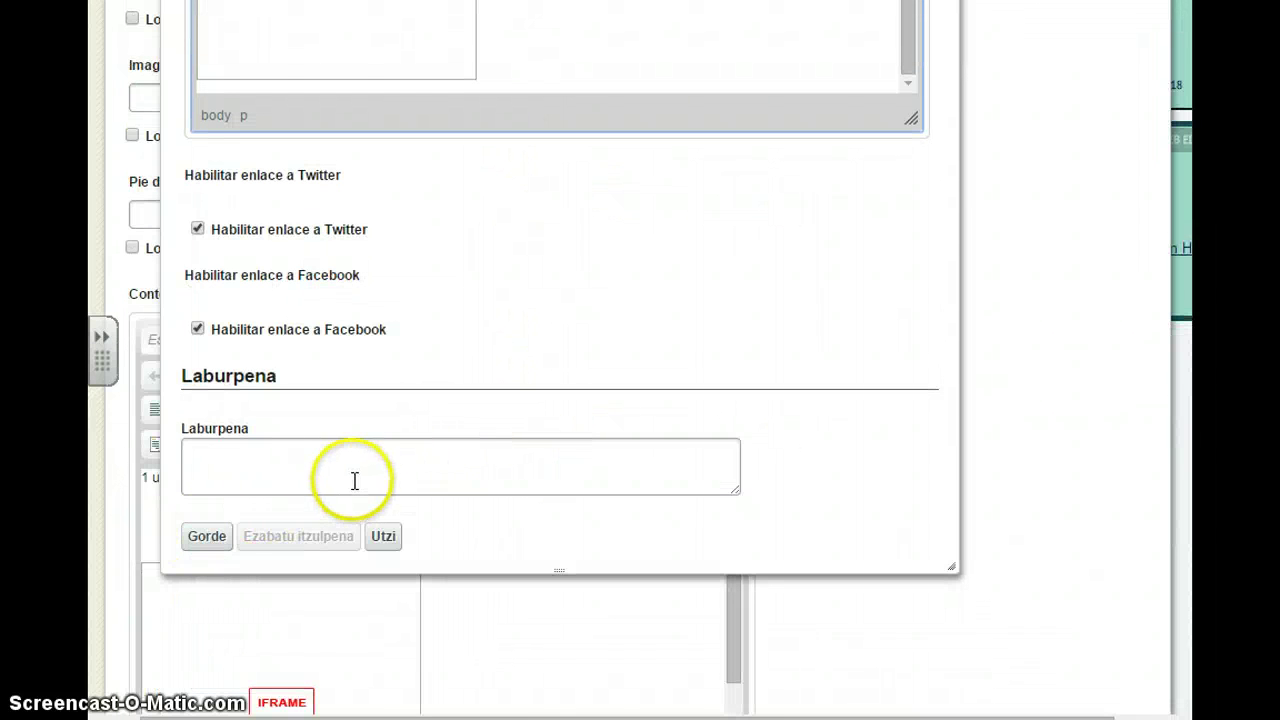
{"action": "left_click", "coordinate": [207, 537]}
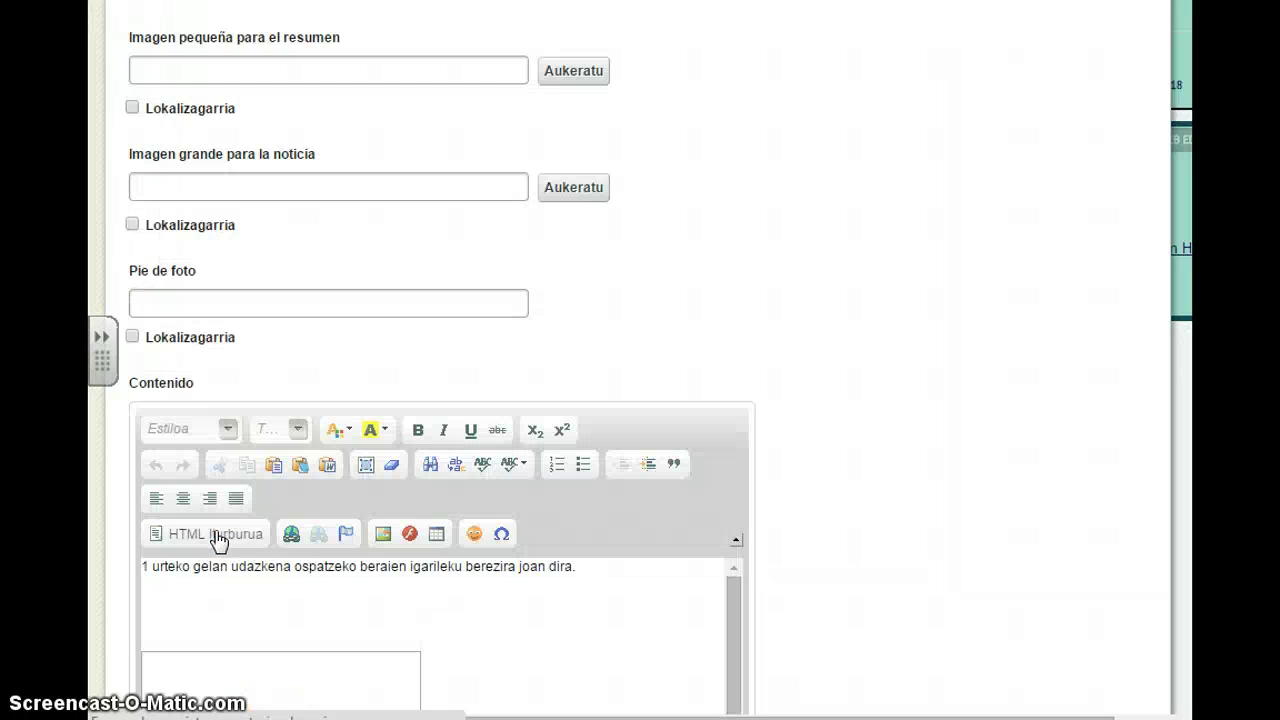
{"action": "left_click", "coordinate": [837, 246]}
{"action": "scroll", "coordinate": [837, 246], "scroll_direction": "up", "scroll_amount": 9}
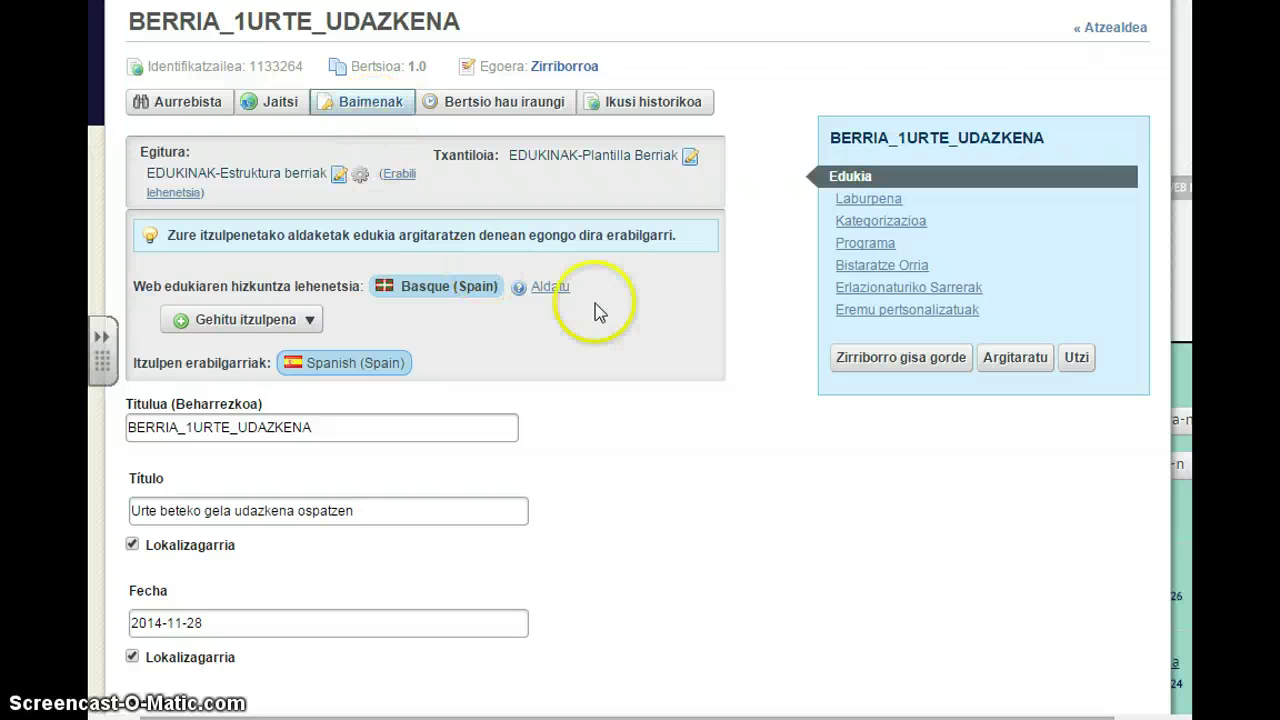
{"action": "left_click", "coordinate": [1013, 362]}
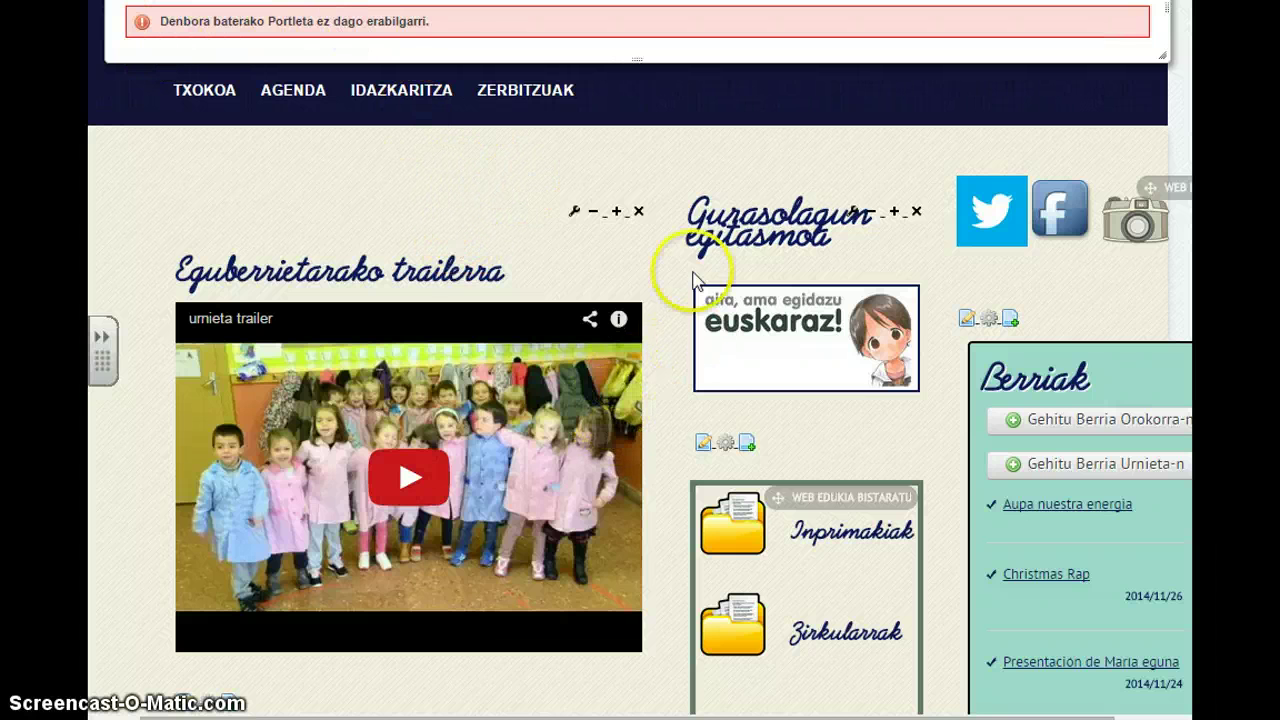
Step: Sign out of the site and reopen its home page at urnieta.presentaciondemaria.org
{"action": "scroll", "coordinate": [897, 241], "scroll_direction": "up", "scroll_amount": 3}
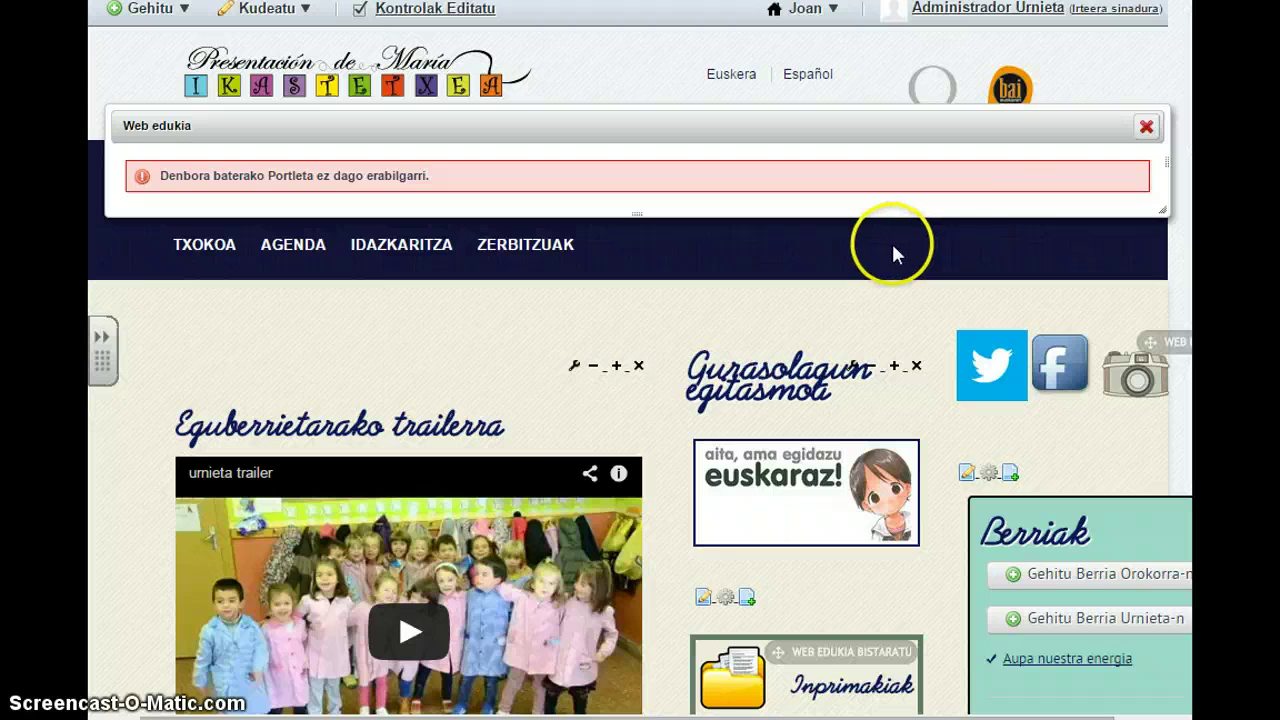
{"action": "left_click", "coordinate": [1118, 20]}
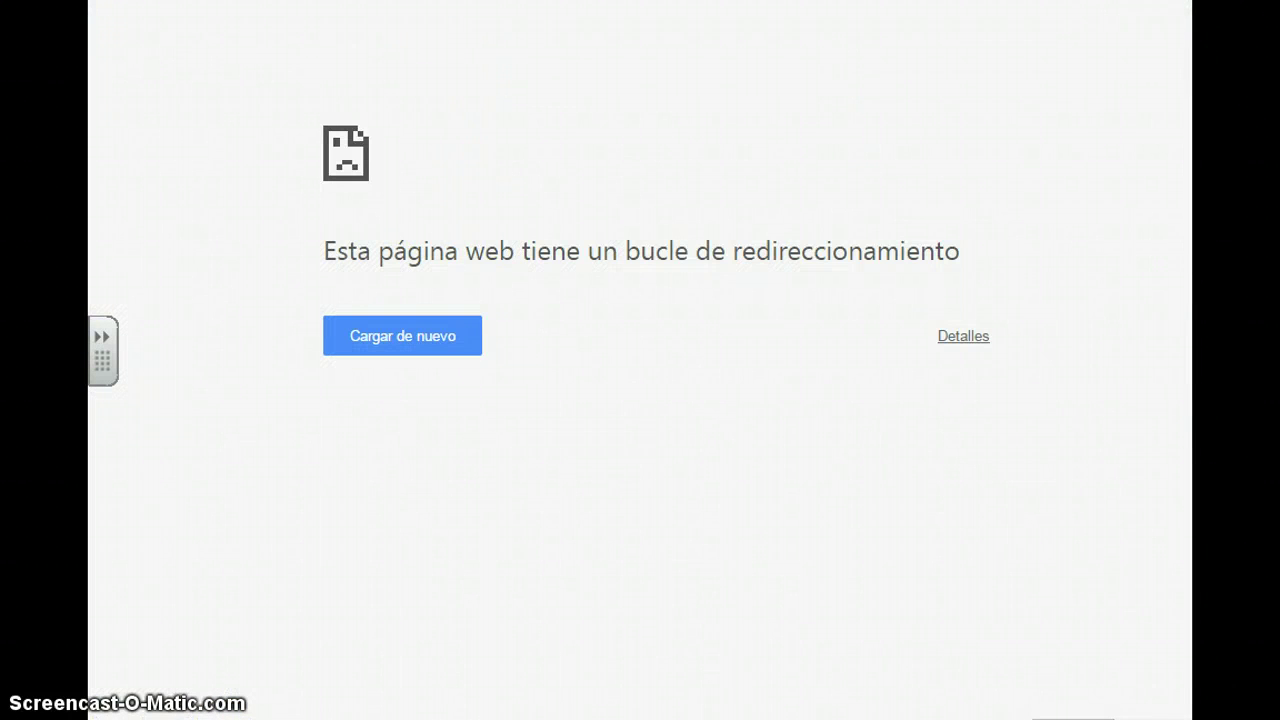
{"action": "type", "text": "u"}
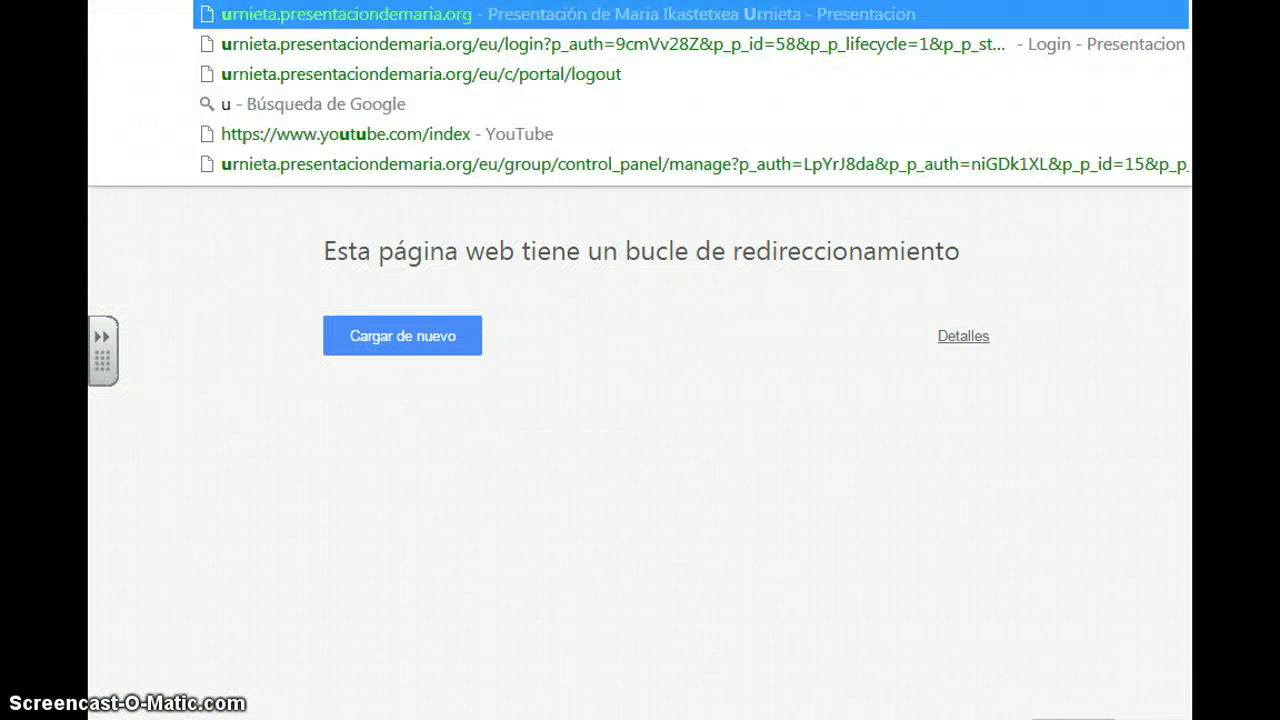
{"action": "key", "text": "Return"}
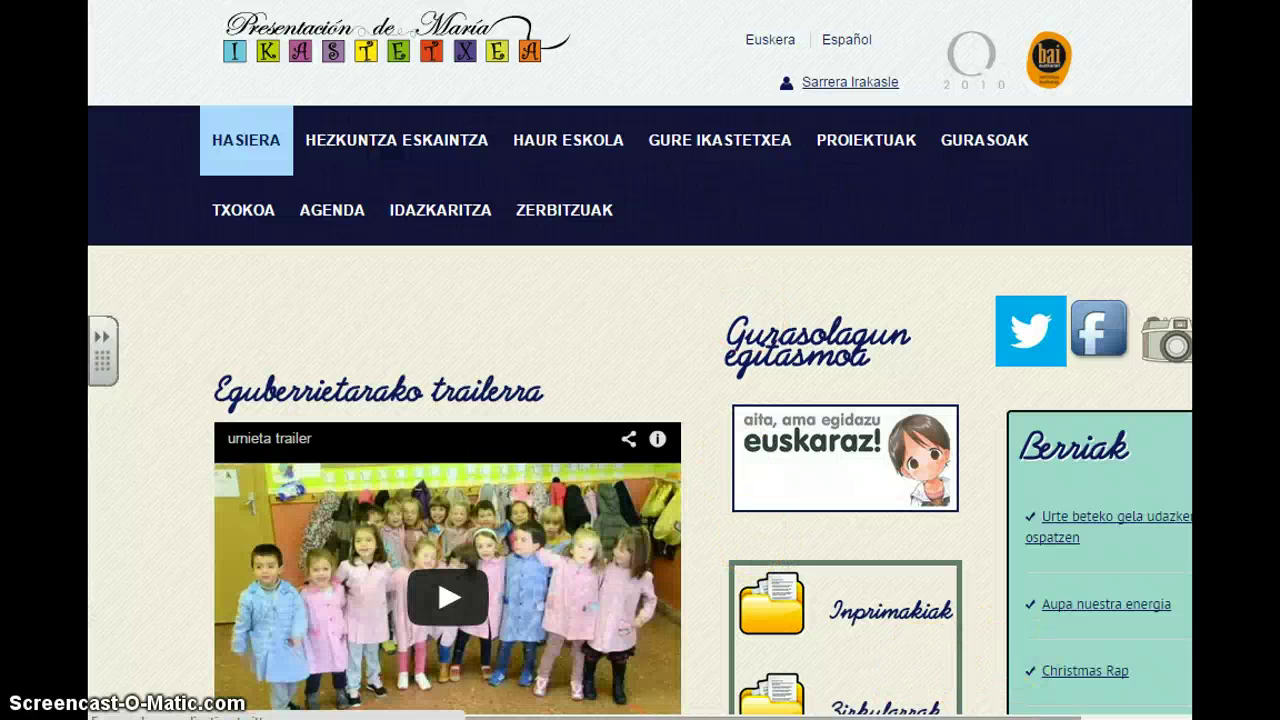
Step: Open the published "Urte beteko gela udazkena ospatzen" news item from Berriak and examine its text, embedded photo album and social links
{"action": "scroll", "coordinate": [1000, 620], "scroll_direction": "right", "scroll_amount": 3}
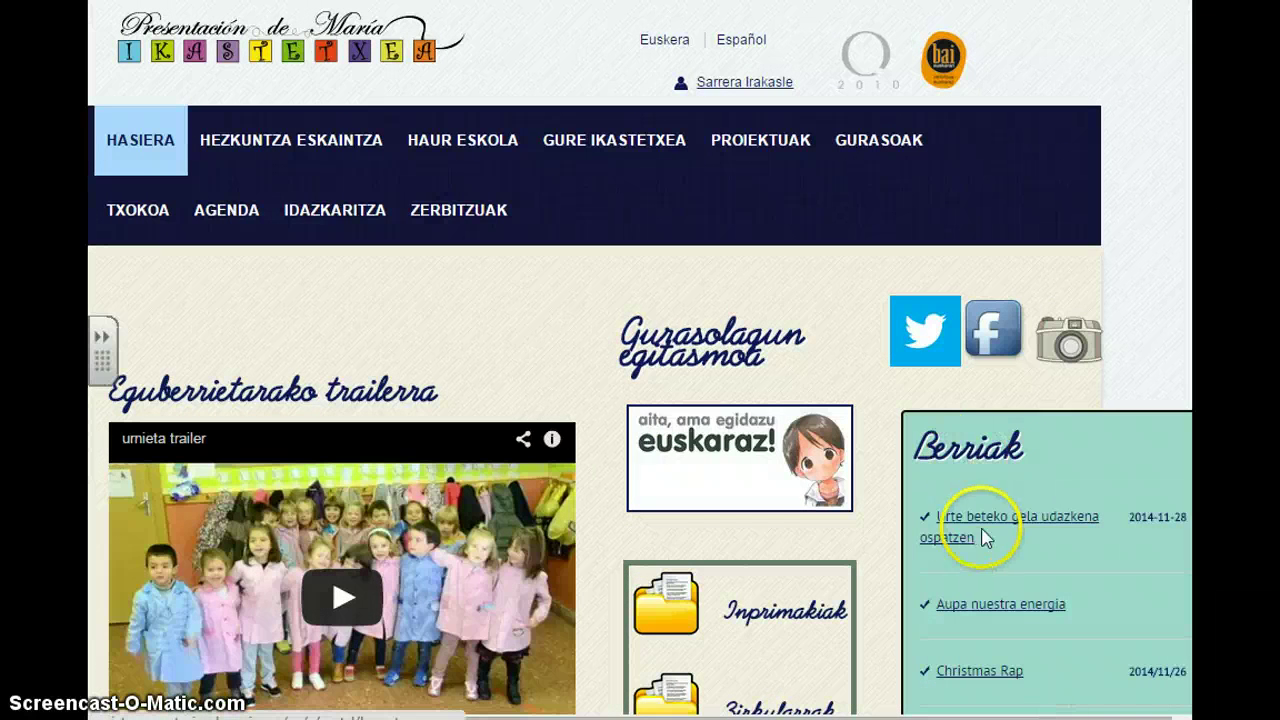
{"action": "left_click", "coordinate": [954, 527]}
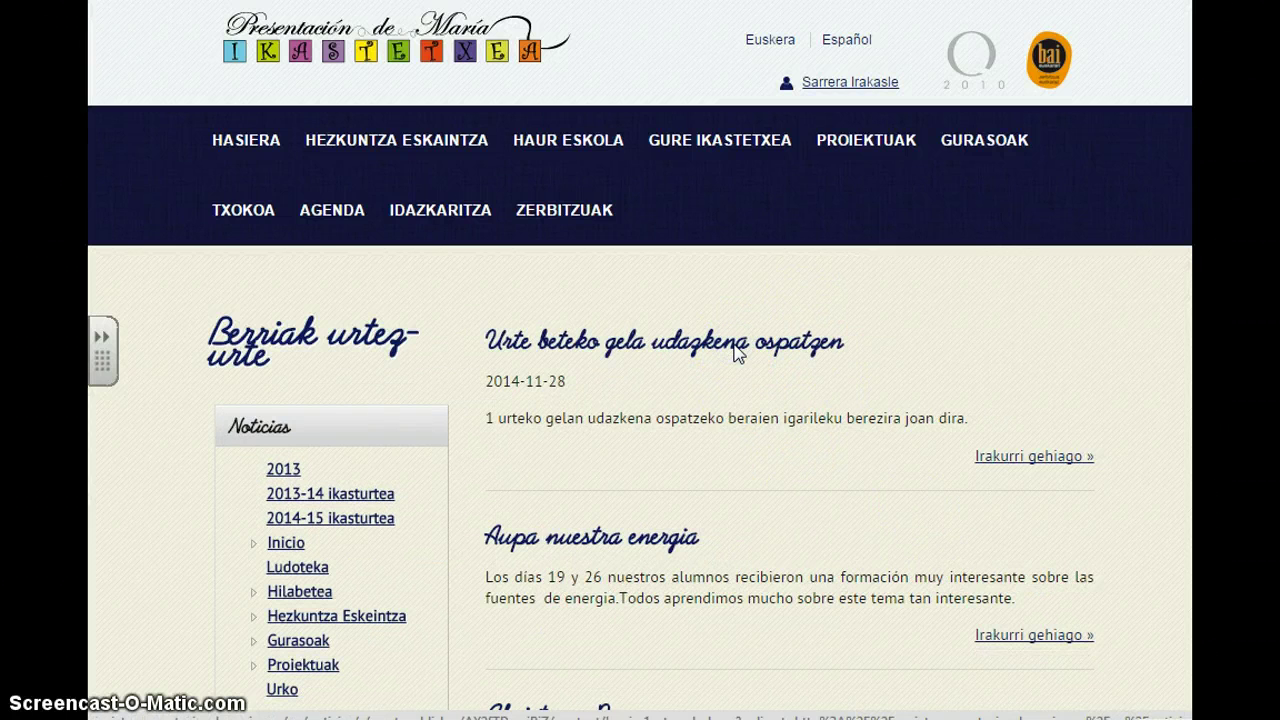
{"action": "left_click", "coordinate": [737, 352]}
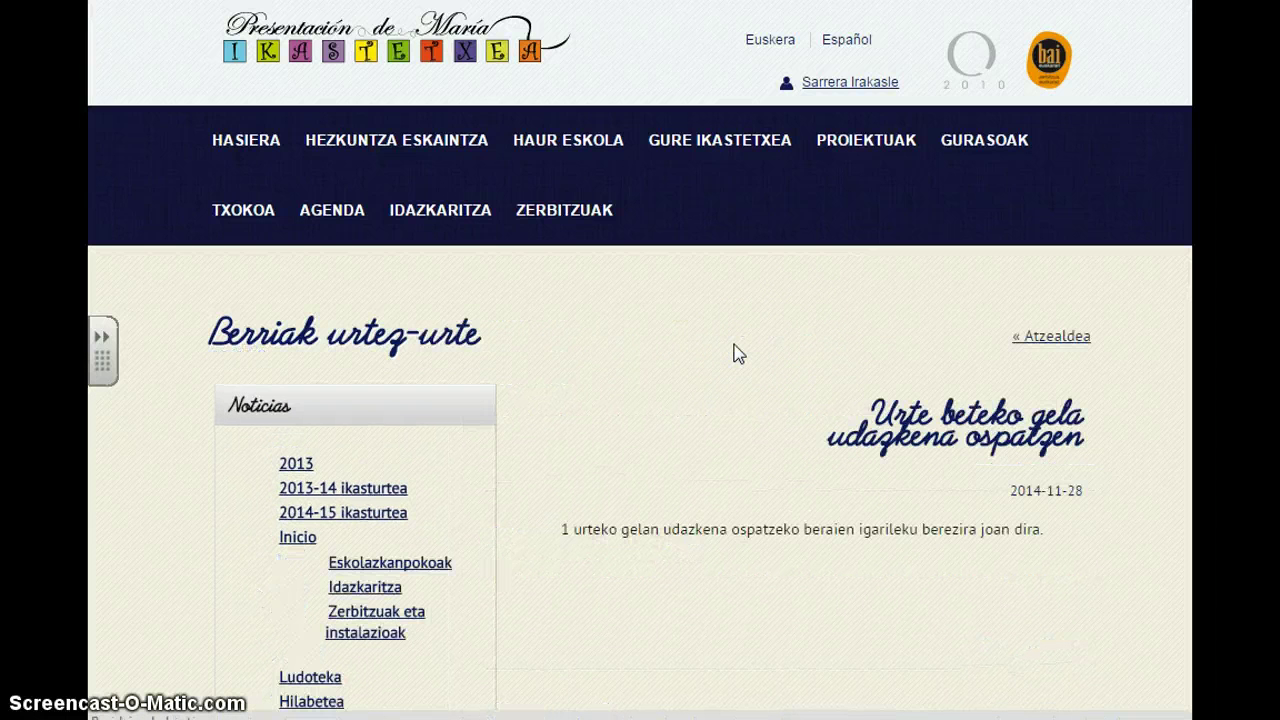
{"action": "scroll", "coordinate": [760, 410], "scroll_direction": "down", "scroll_amount": 2}
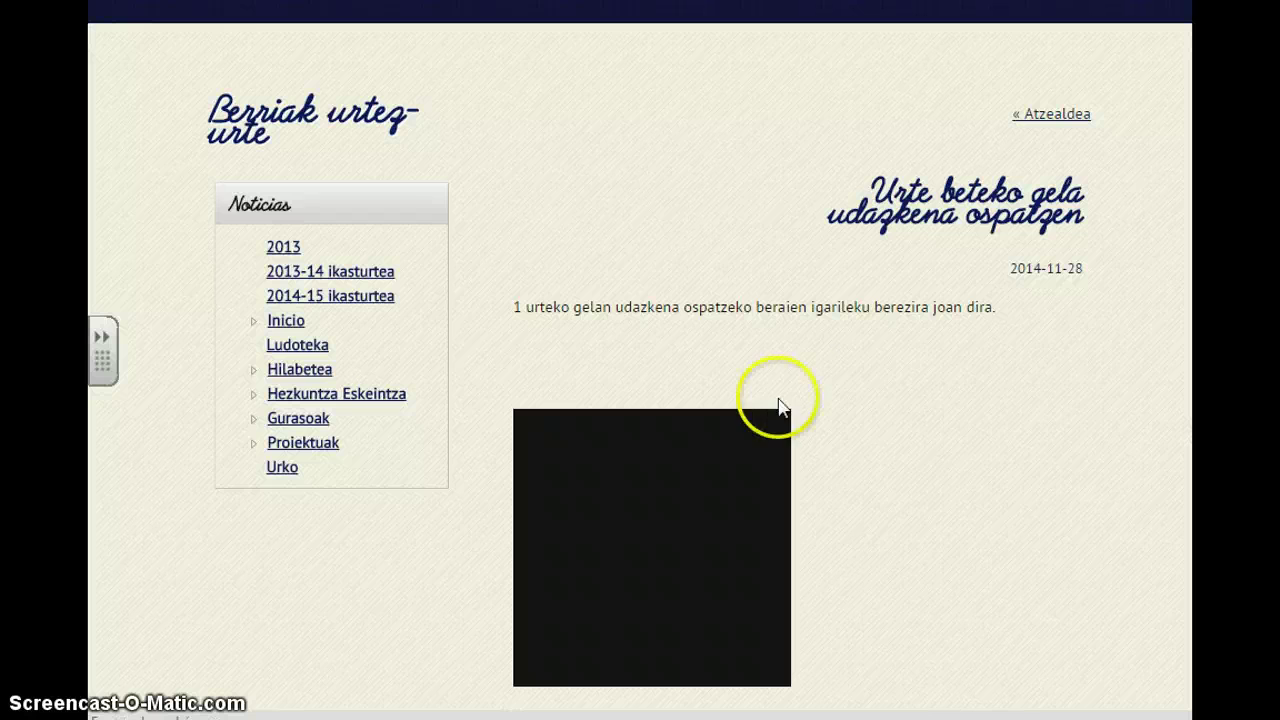
{"action": "scroll", "coordinate": [835, 380], "scroll_direction": "down", "scroll_amount": 1}
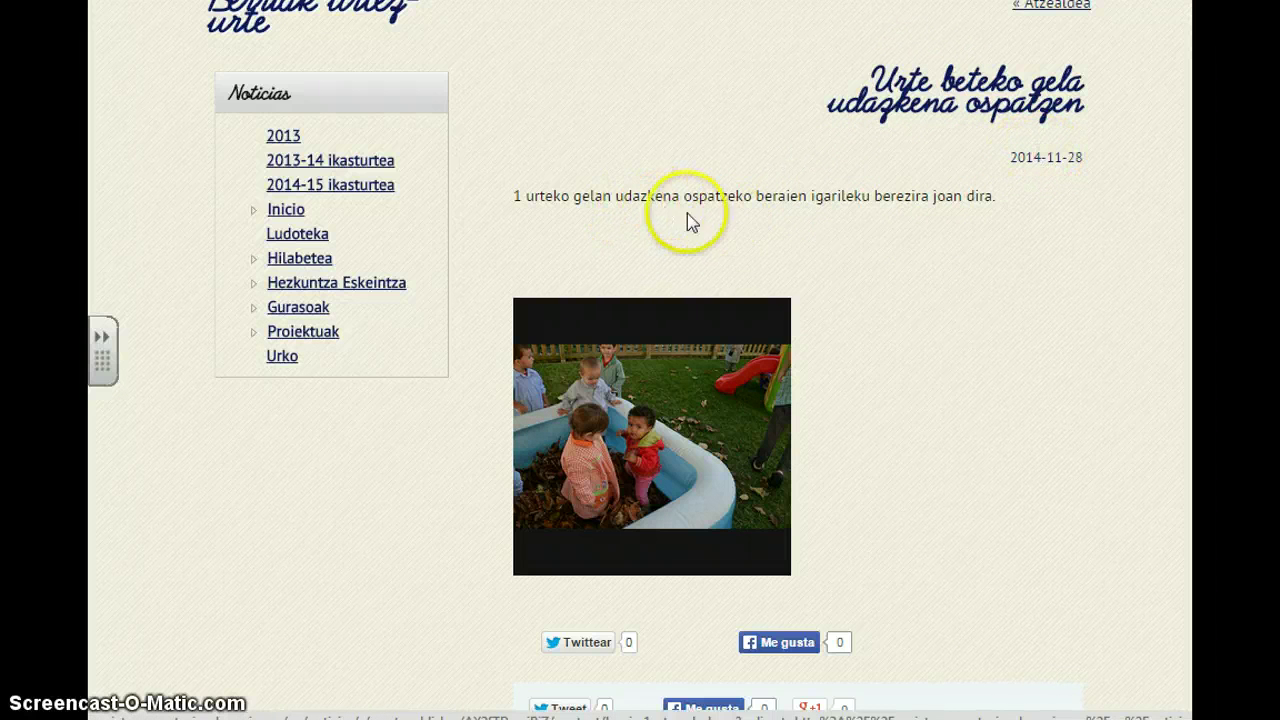
{"action": "mouse_move", "coordinate": [646, 420]}
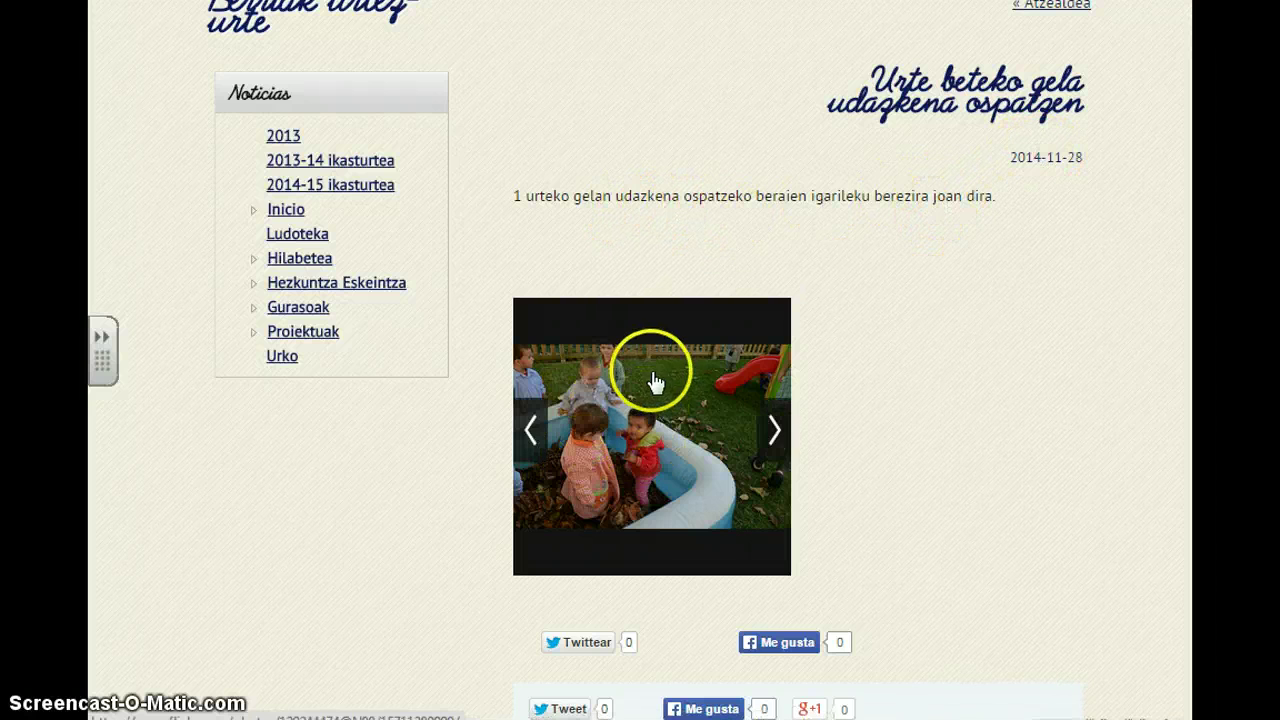
{"action": "scroll", "coordinate": [943, 405], "scroll_direction": "up", "scroll_amount": 4}
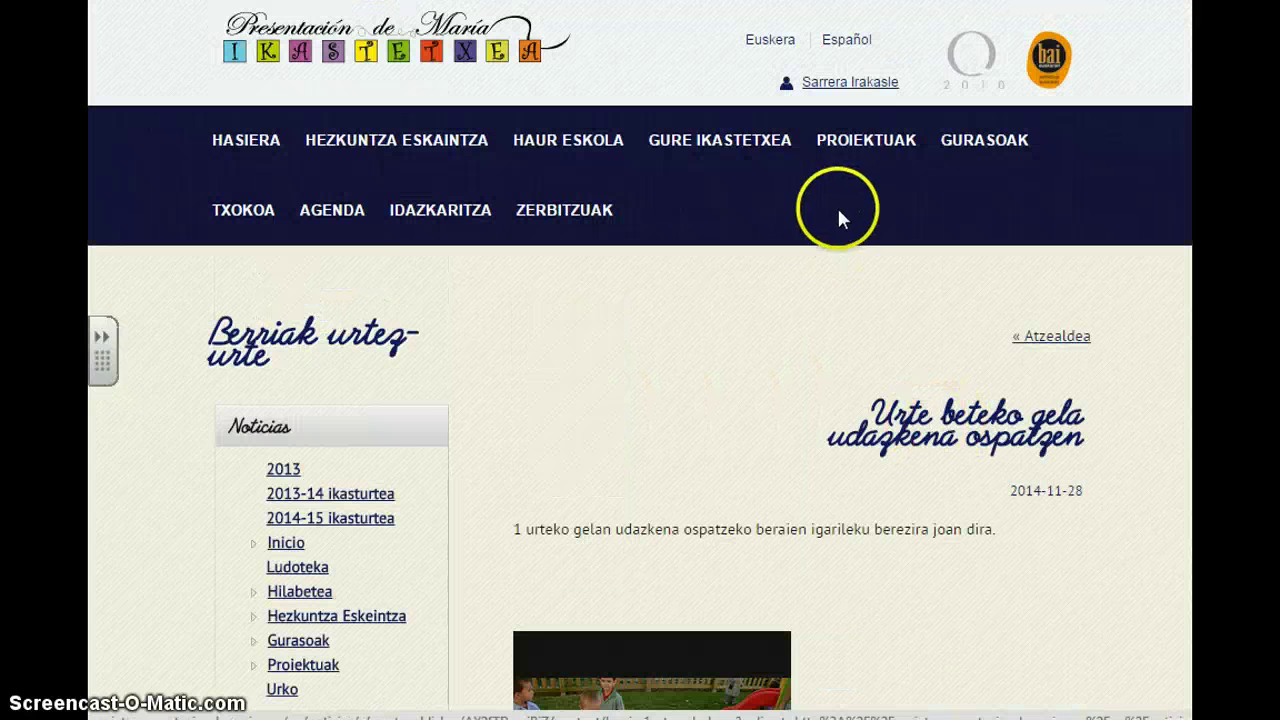